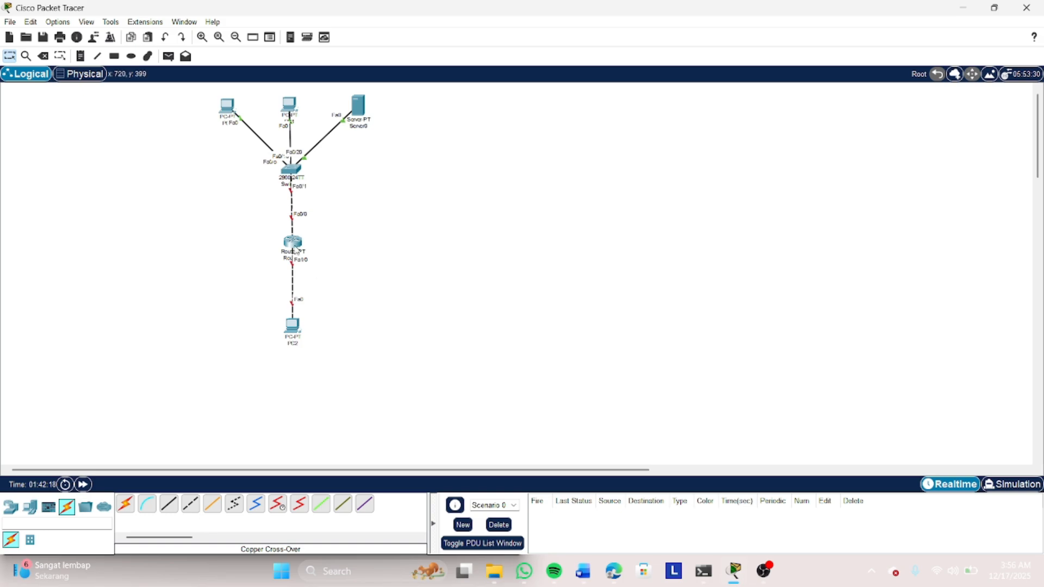
Open the command line of Router0 and answer no to the initial configuration dialog.
mouse_move(294, 248)
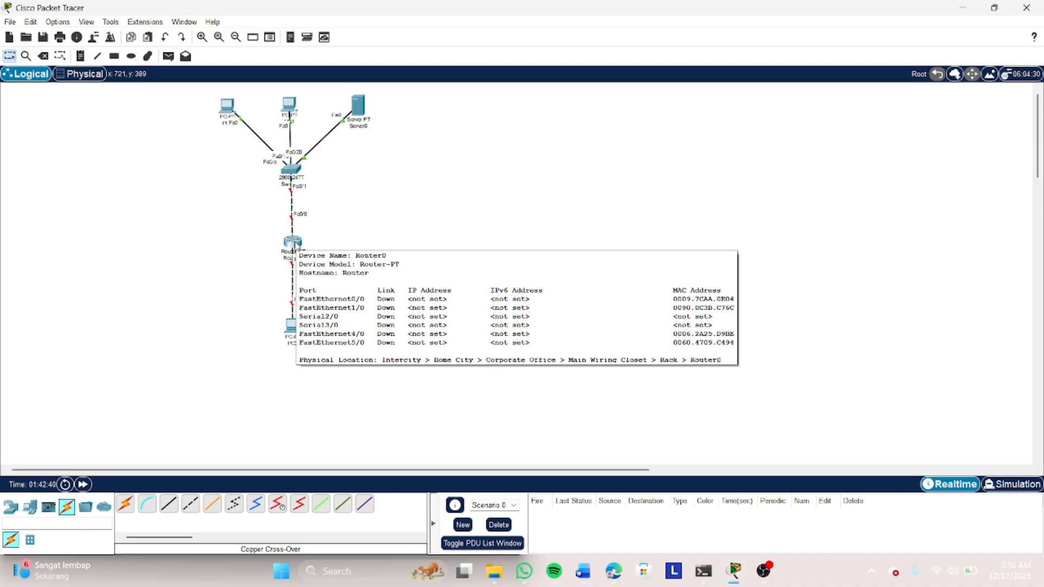
click(294, 243)
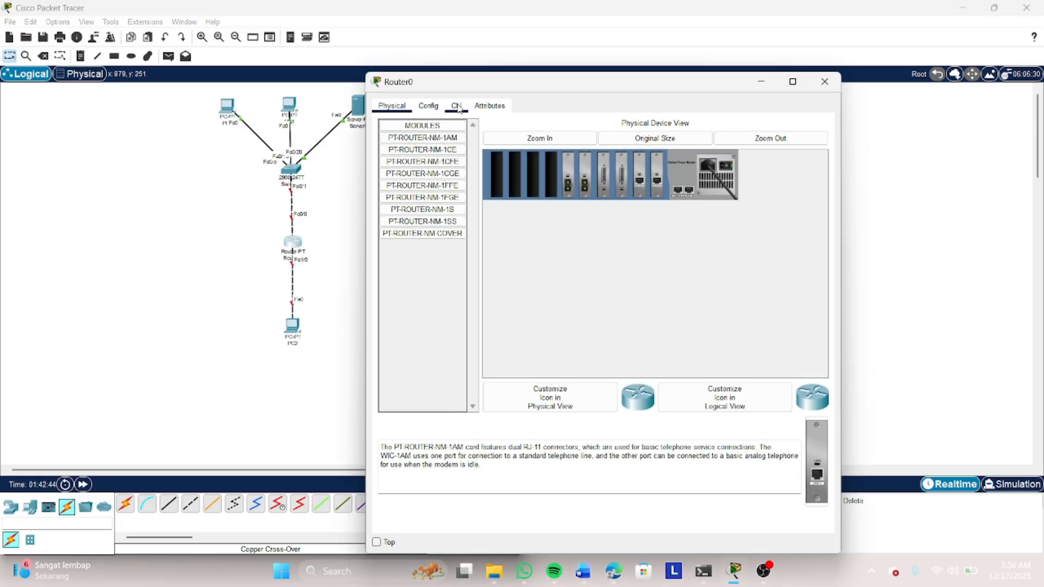
click(457, 107)
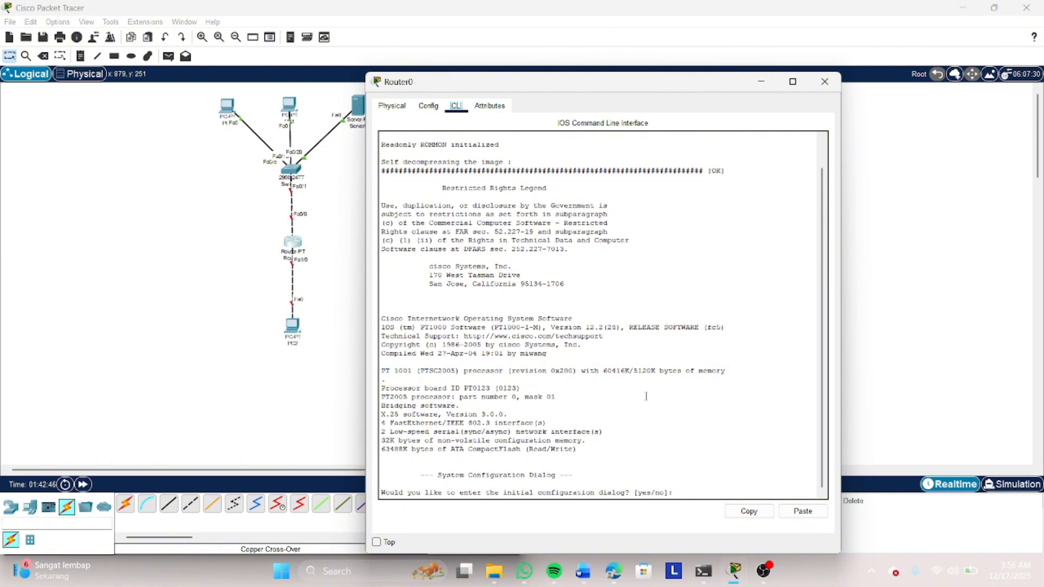
text(no)
key(Return)
key(Return)
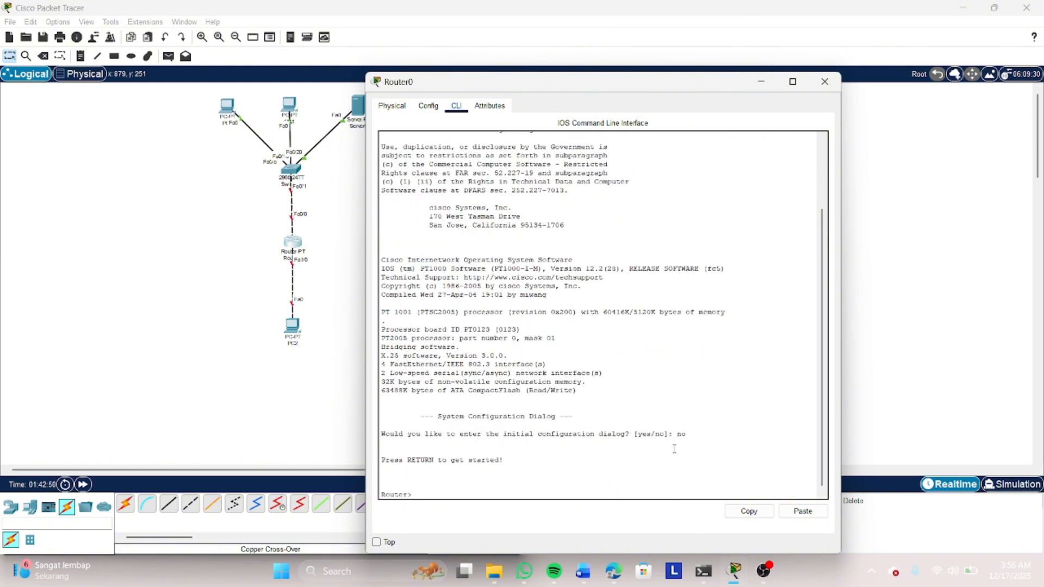
Enter privileged mode on Router0 with en and go into global configuration mode with conf t.
text(en)
key(Return)
text(conf )
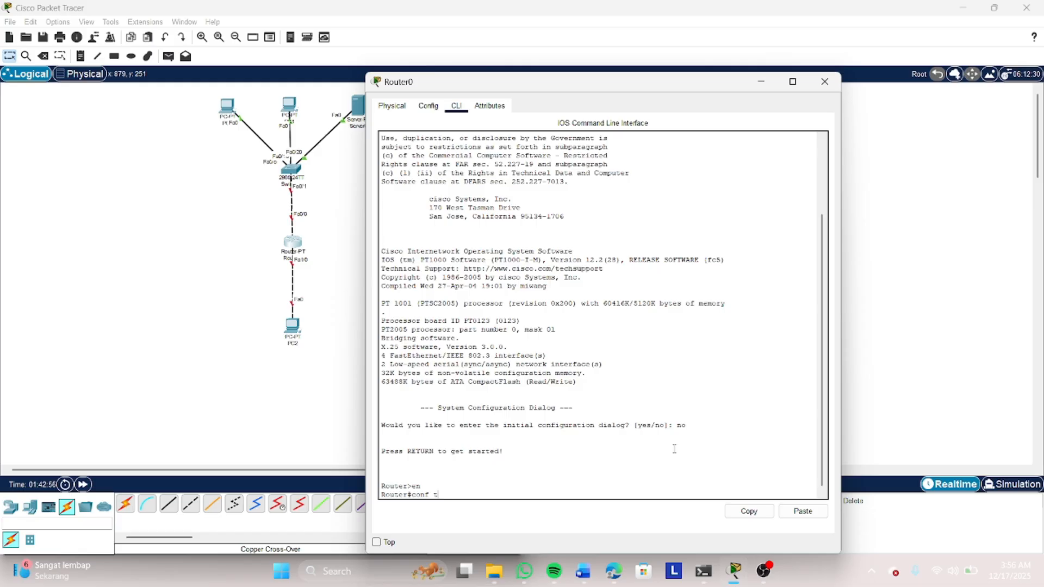
text(t)
key(Return)
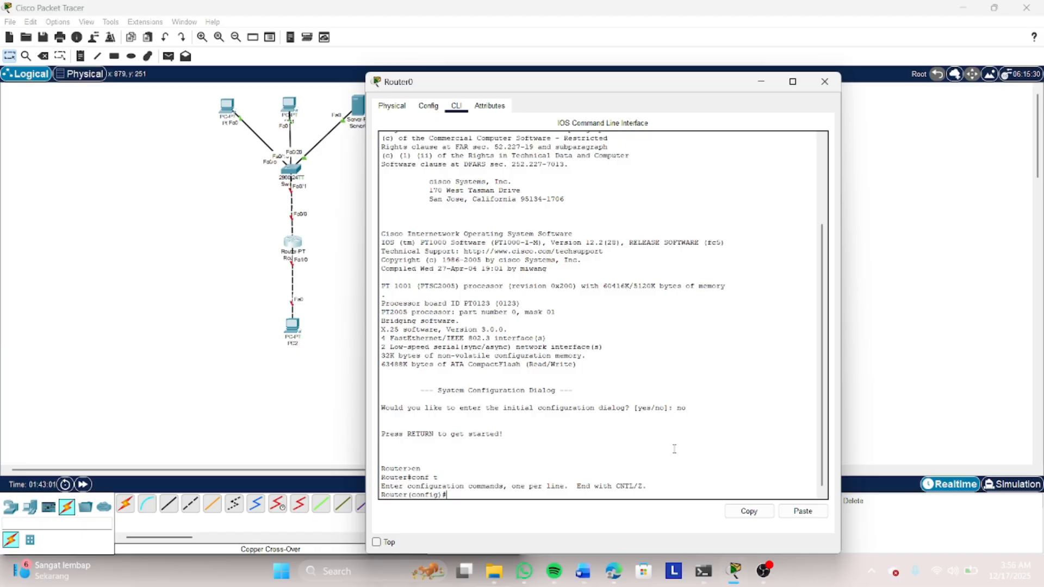
Assign IP address 192.168.1.1 with mask 255.255.255.0 to Router0's interface fa0/0.
text(int fa0/0)
key(Return)
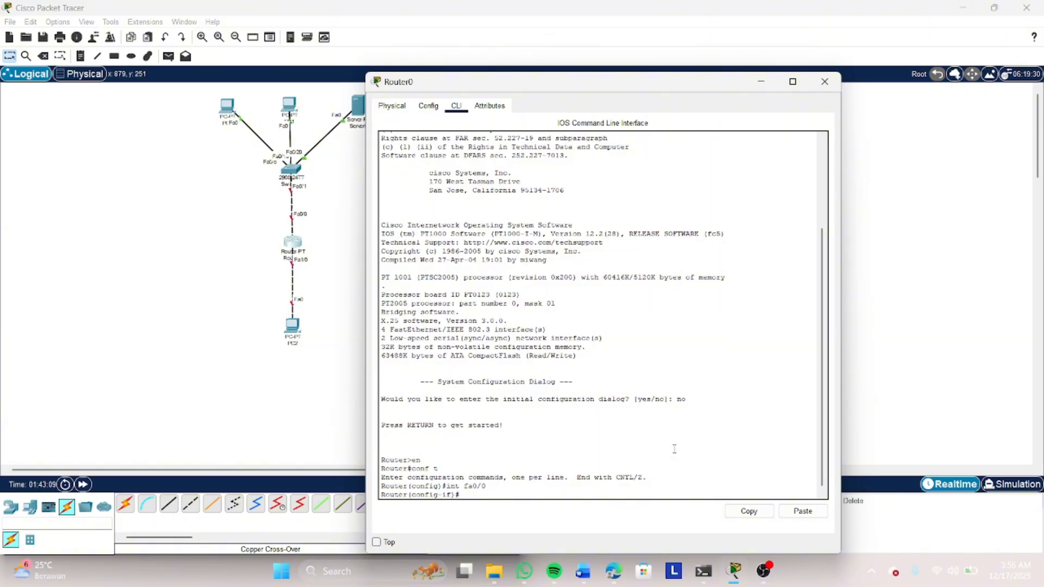
text(ip address 192.168.1.1 255.255.255.0)
key(Return)
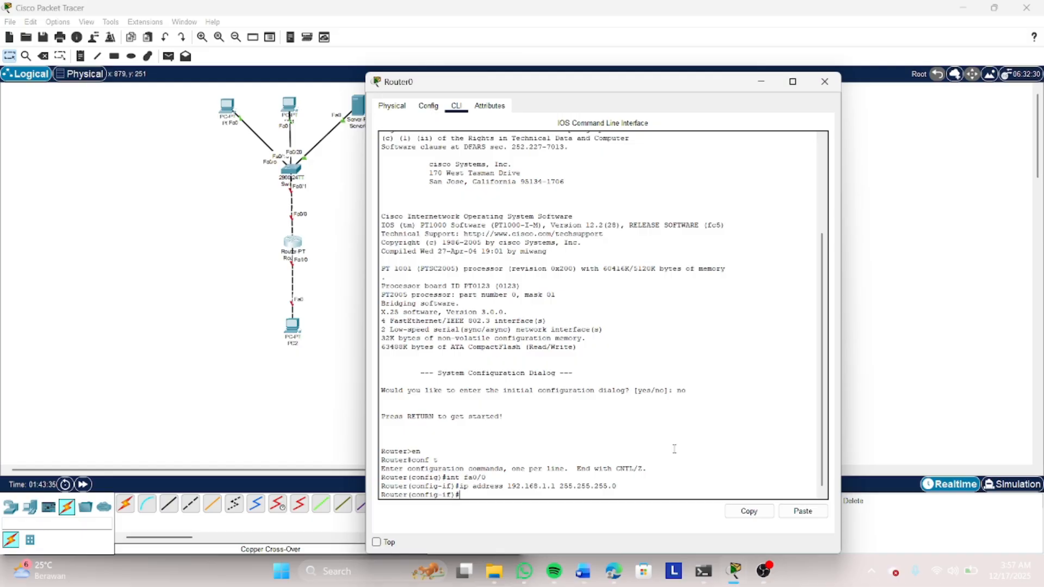
Mark interface fa0/0 as NAT inside and enable it with no shutdown, returning to global configuration mode.
text(ip nat inside)
key(Return)
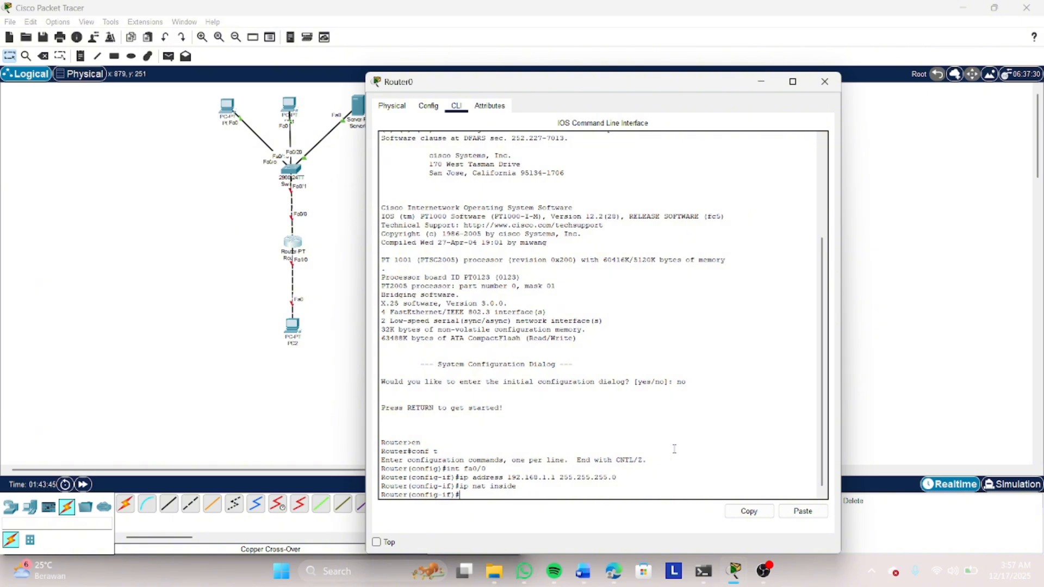
text(no shutdown)
key(Return)
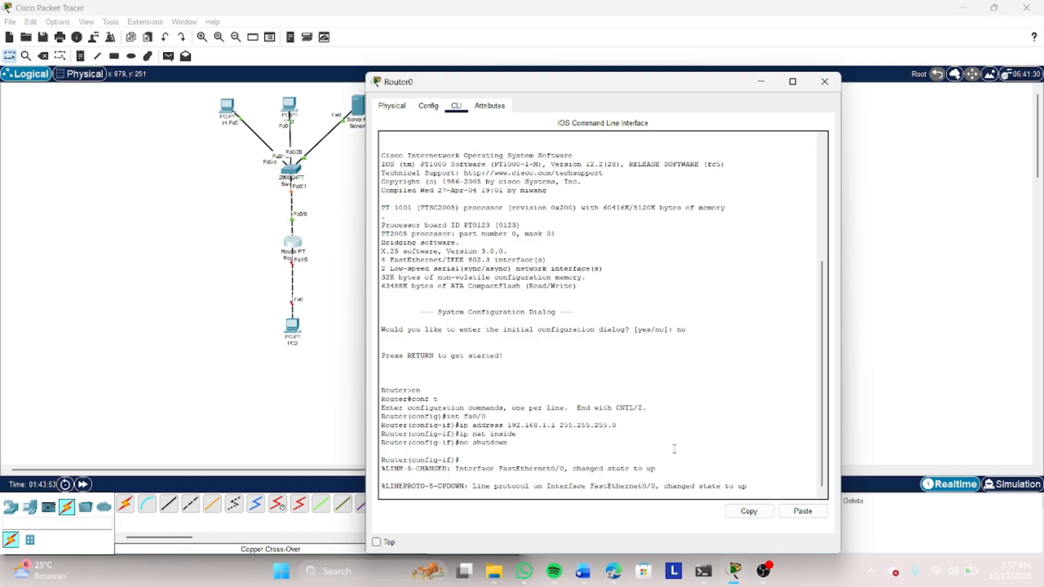
key(Return)
text(er(config-if)#e)
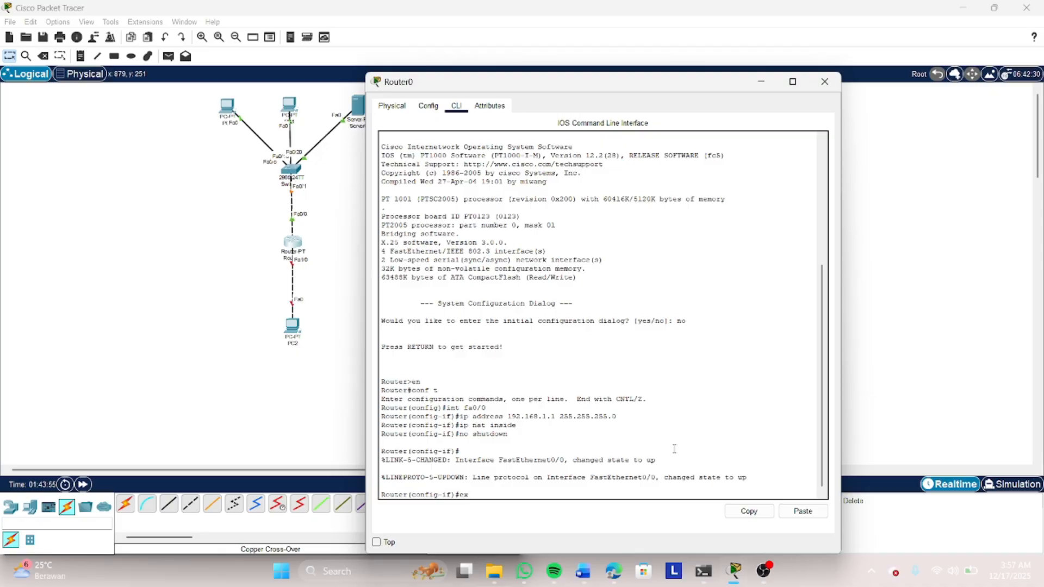
text(x)
key(Return)
key(Return)
key(Return)
key(Return)
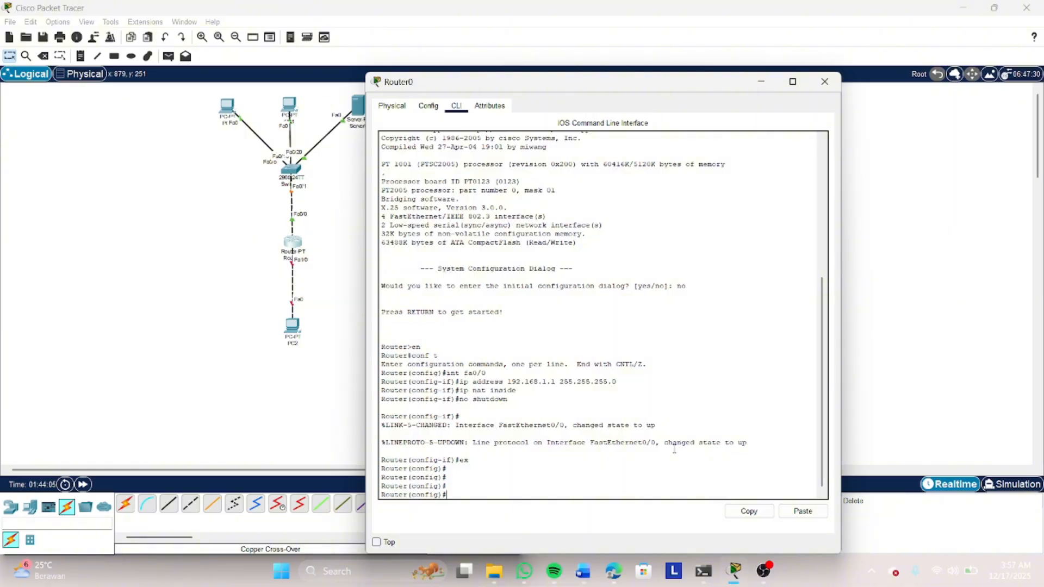
Assign IP address 203.0.113.1 with mask 255.255.255.0 to Router0's interface fa1/0.
text(nt fa1/0)
key(Return)
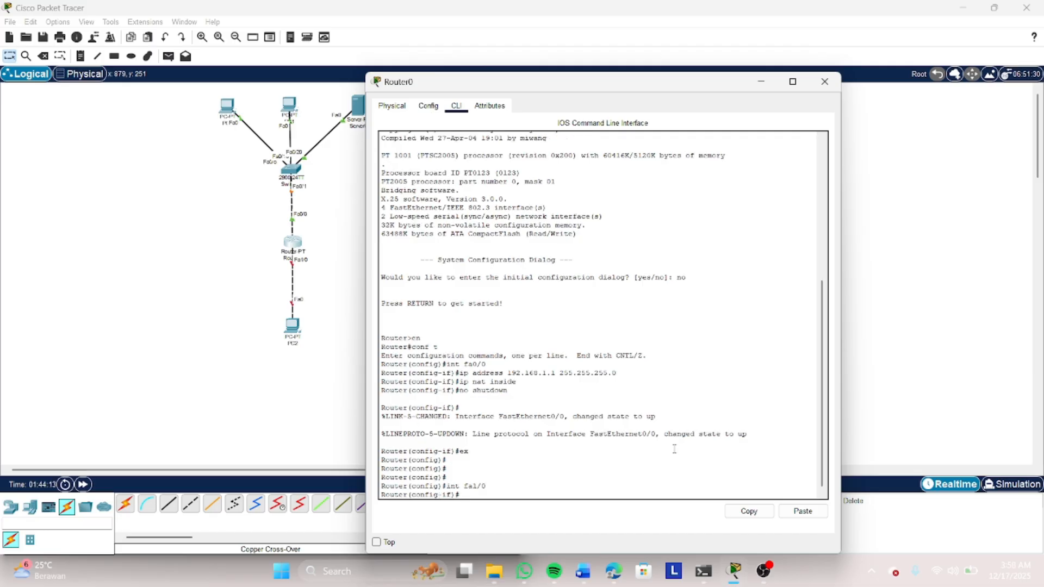
text(ip address 203.0.113)
text(.1 255.255.255.0)
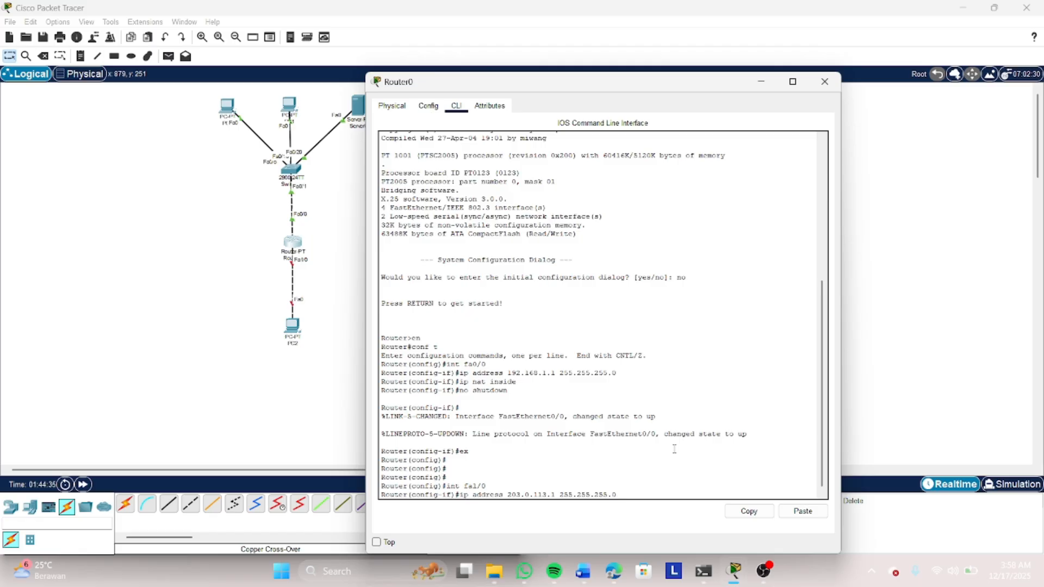
key(Return)
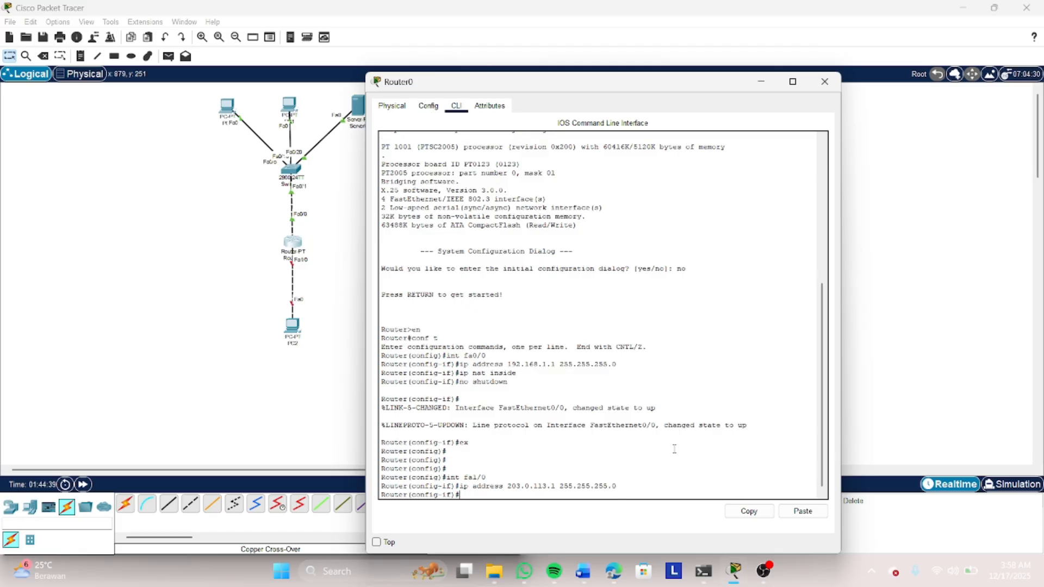
Mark interface fa1/0 as NAT outside and enable it with no shutdown, leaving interface configuration and minimizing the router window.
text(ip nat outside)
key(Return)
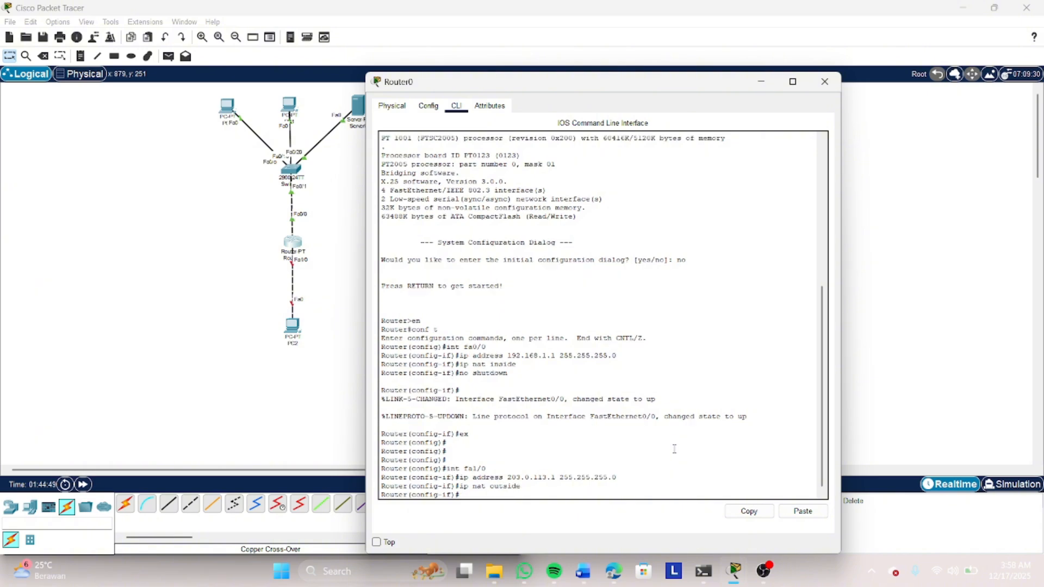
text(no shu)
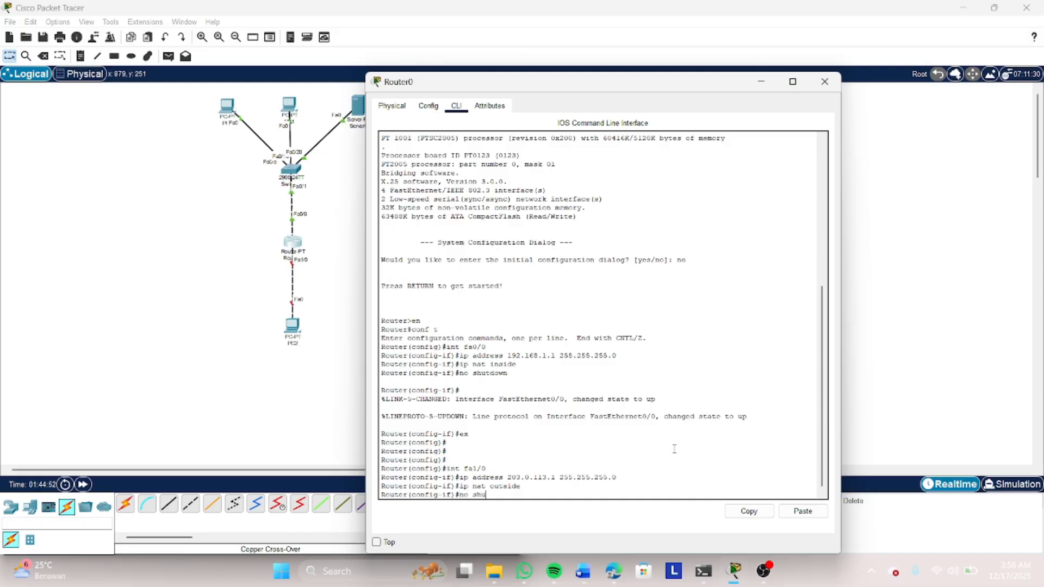
text(tdo)
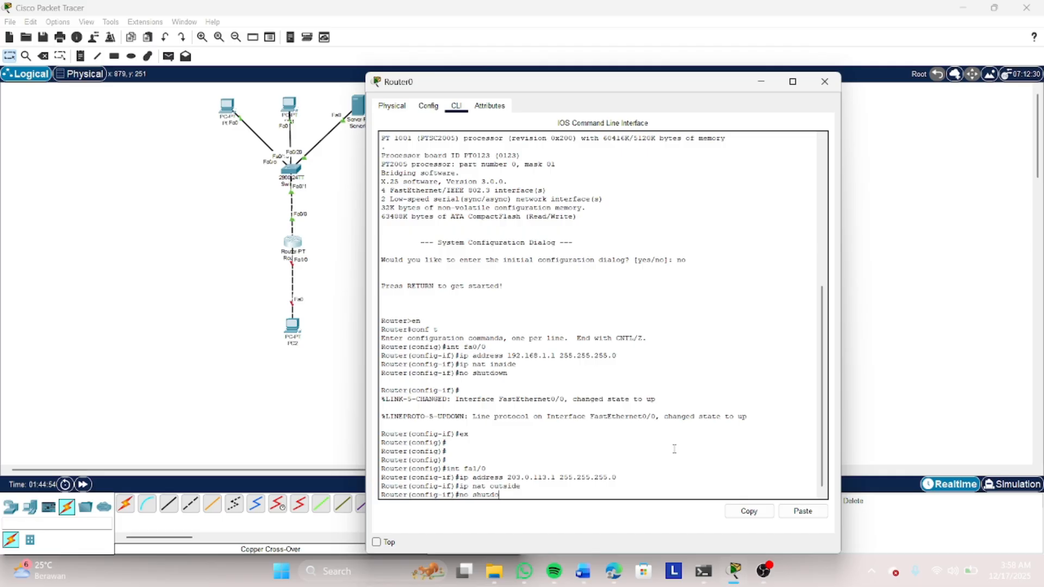
text(wn)
key(Return)
key(Return)
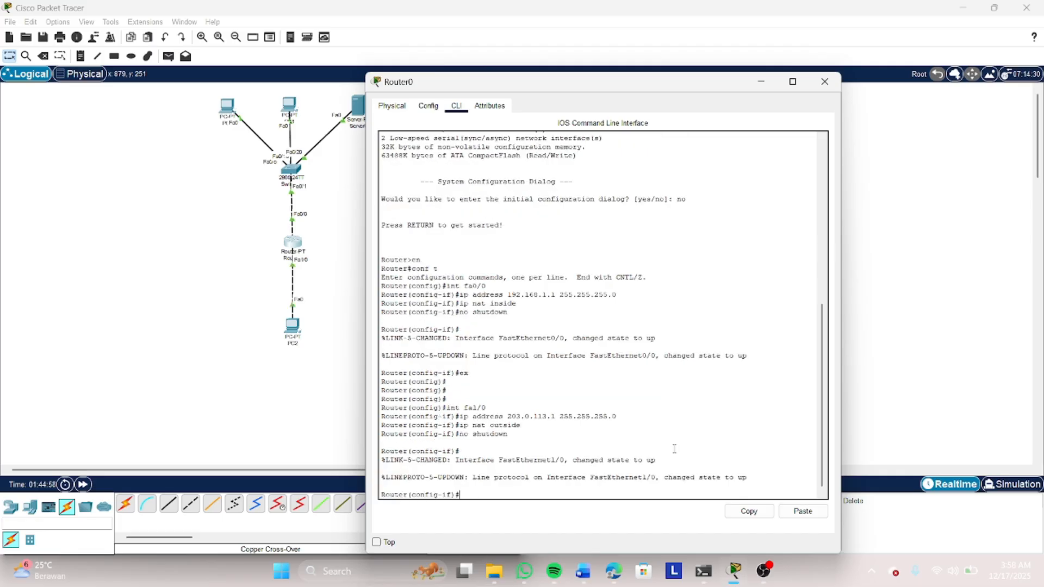
text(ex)
key(Return)
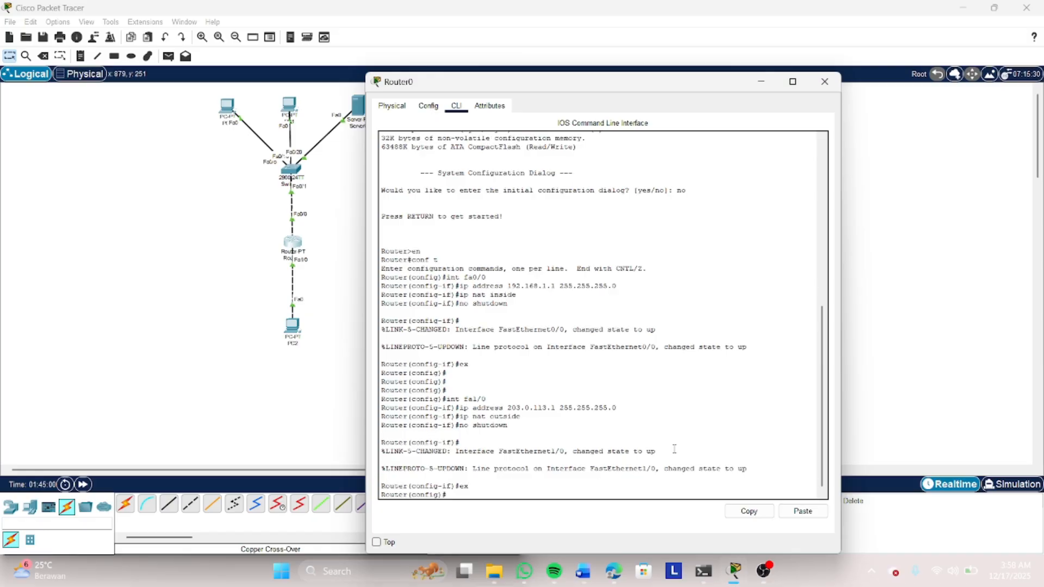
key(Return)
key(Return)
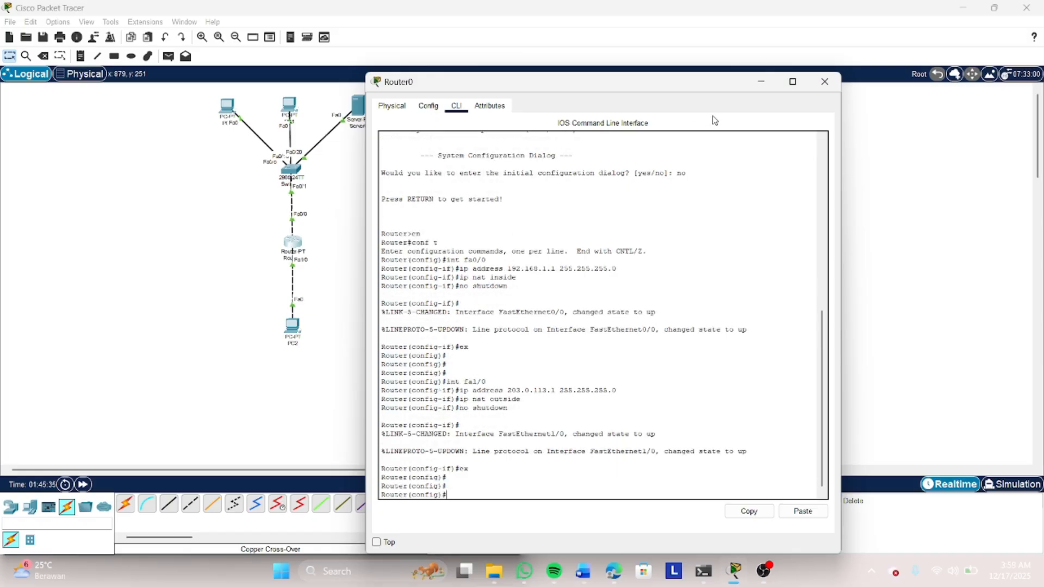
click(760, 82)
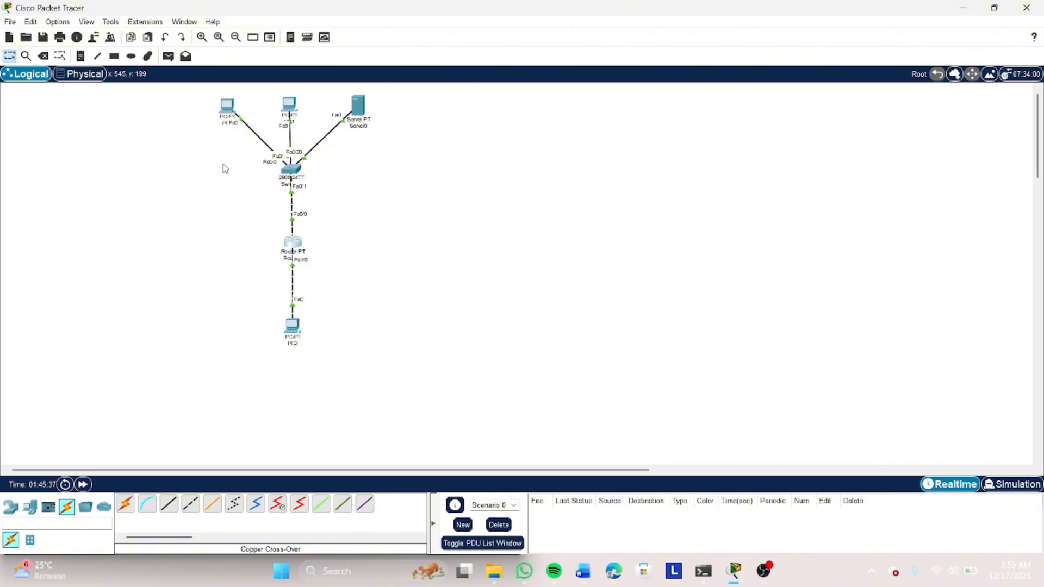
Give PC0 the static IPv4 address 192.168.1.2 with subnet mask 255.255.255.0.
click(228, 106)
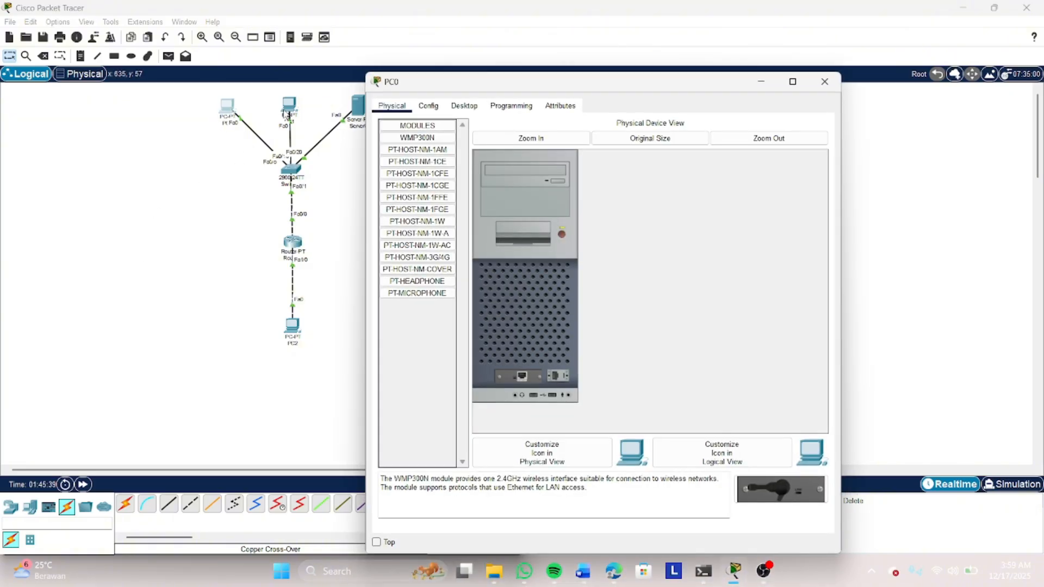
click(463, 106)
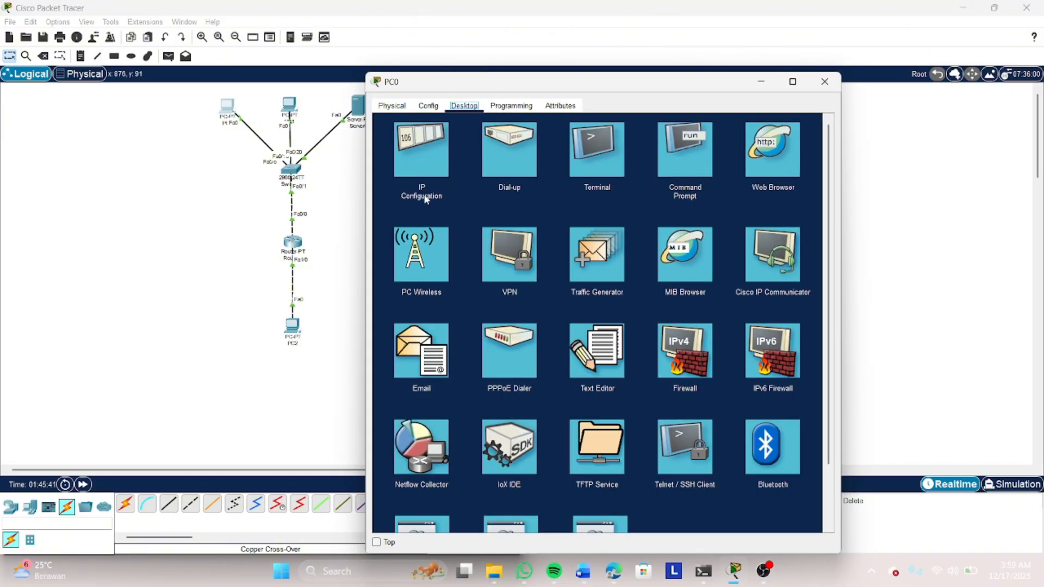
click(435, 156)
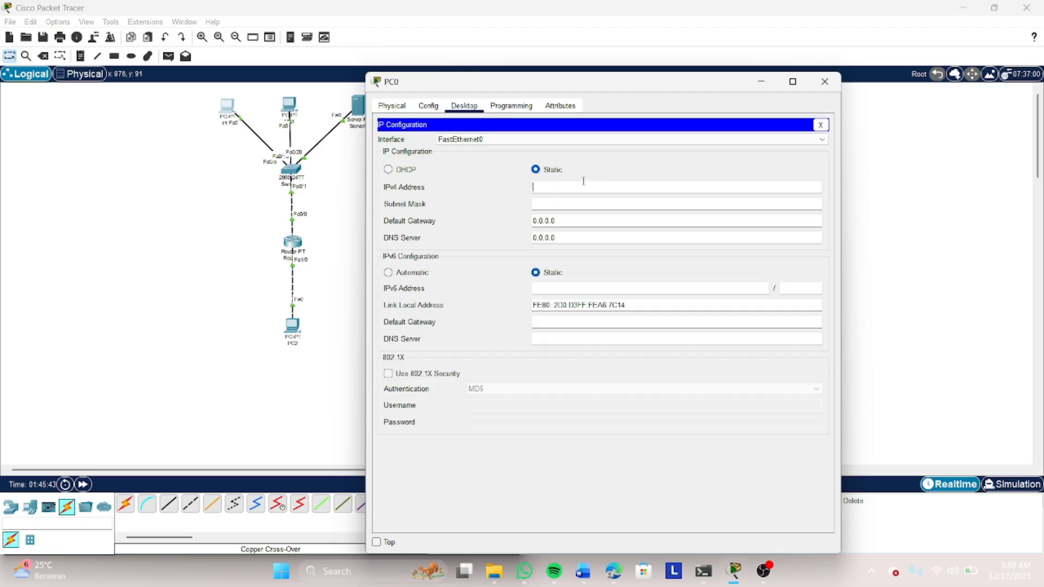
text(192.)
text(68.1.2)
click(585, 206)
Set PC0's default gateway to 192.168.1.1 and close its window.
click(585, 217)
key(BackSpace)
key(BackSpace)
key(BackSpace)
key(BackSpace)
key(BackSpace)
key(BackSpace)
key(BackSpace)
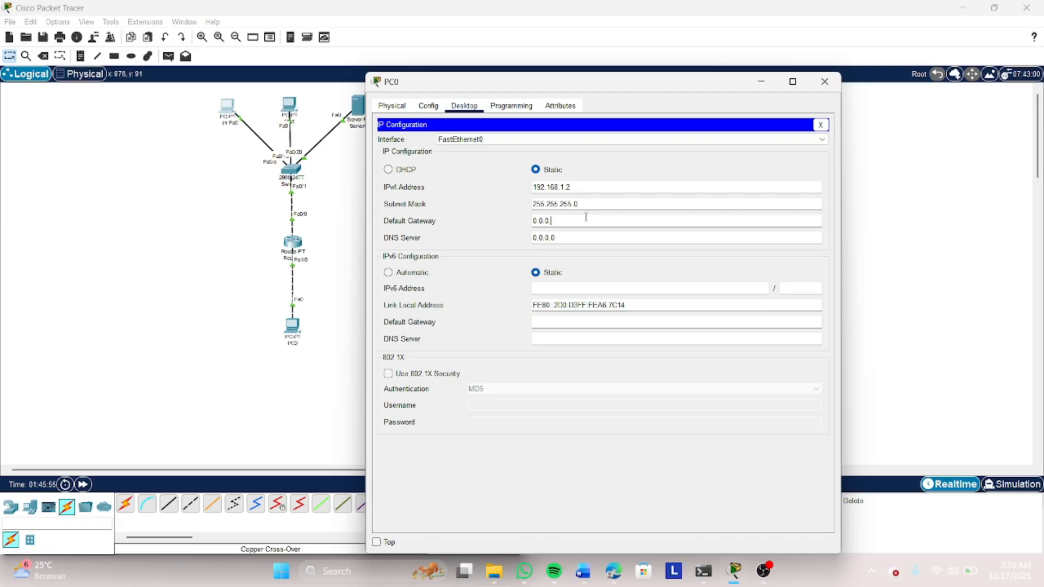
text(192.168.1.1)
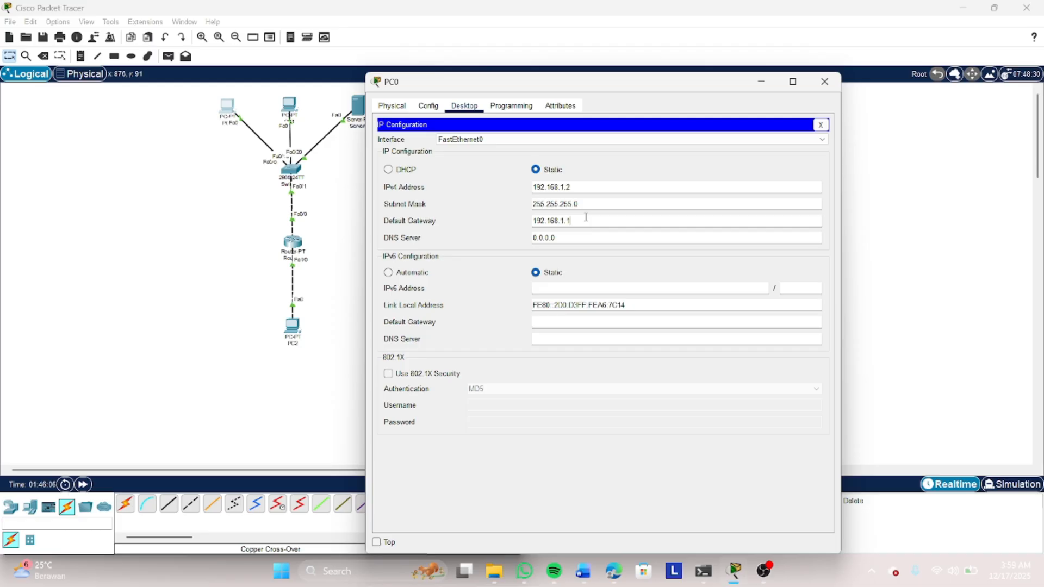
click(827, 81)
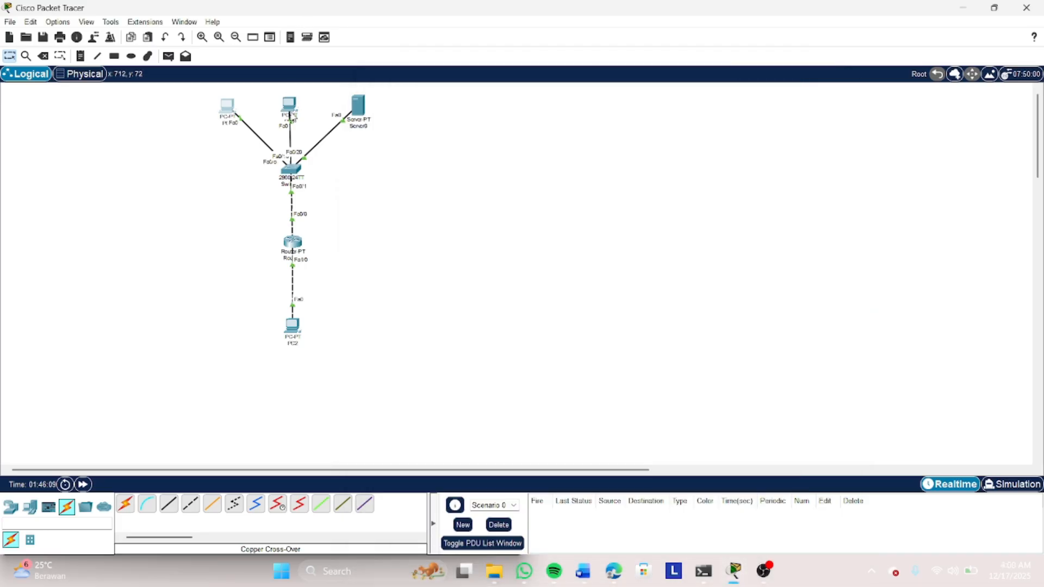
Give PC1 the static IPv4 address 192.168.1.3 with subnet mask 255.255.255.0.
click(289, 106)
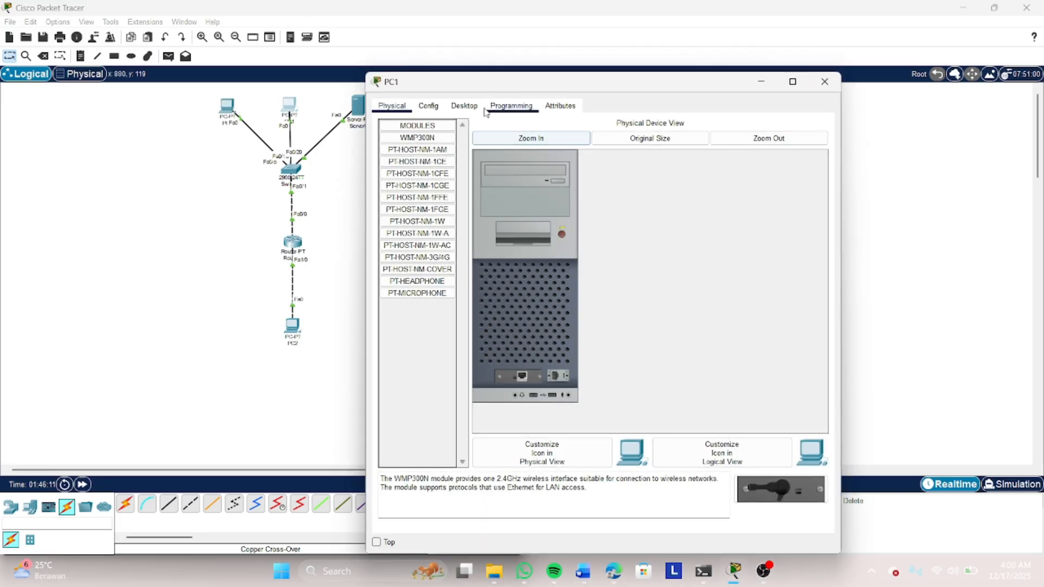
click(478, 105)
click(419, 159)
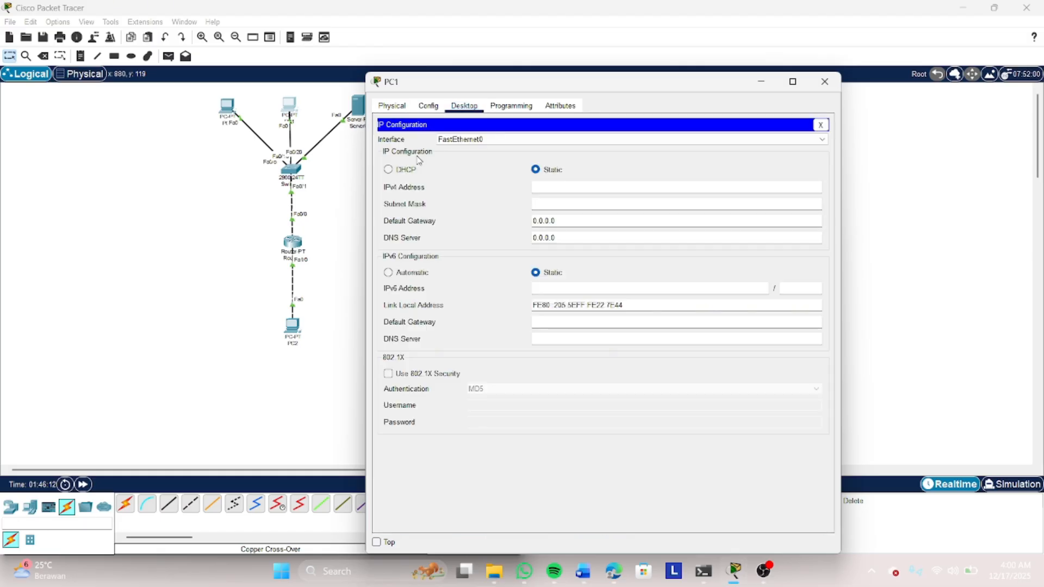
click(573, 185)
text(192.168.1.3)
key(Return)
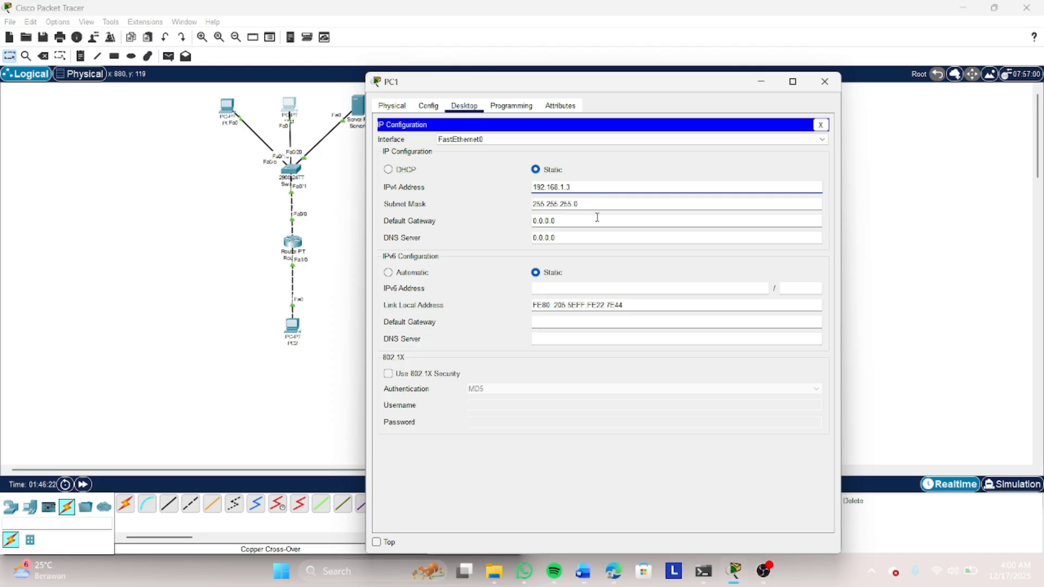
key(BackSpace)
text(3)
Set PC1's default gateway to 192.168.1.1 and close its window.
click(597, 221)
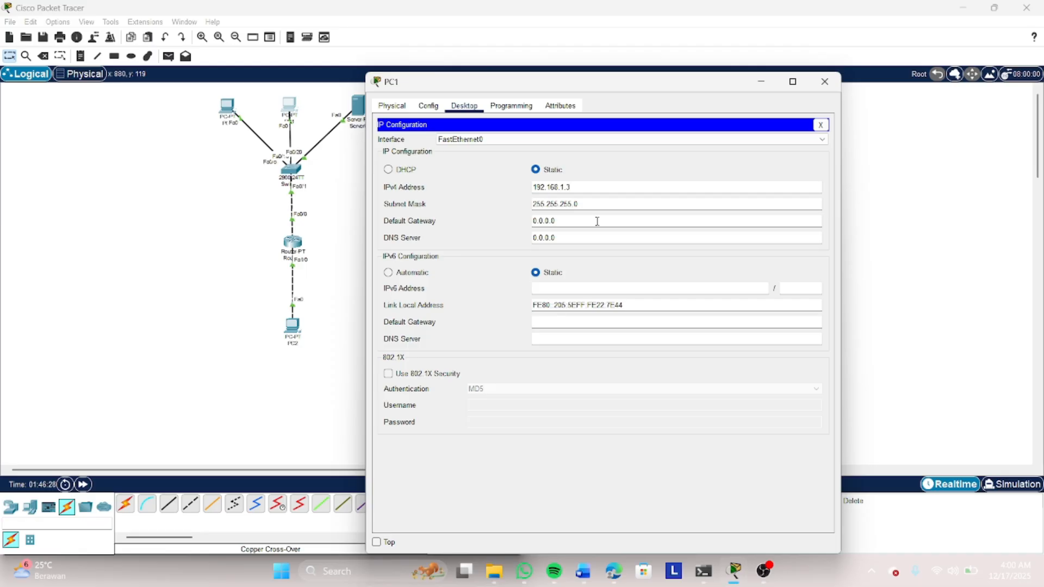
key(BackSpace)
key(BackSpace)
key(BackSpace)
key(BackSpace)
key(BackSpace)
key(BackSpace)
key(BackSpace)
text(192.168.1.1)
click(825, 81)
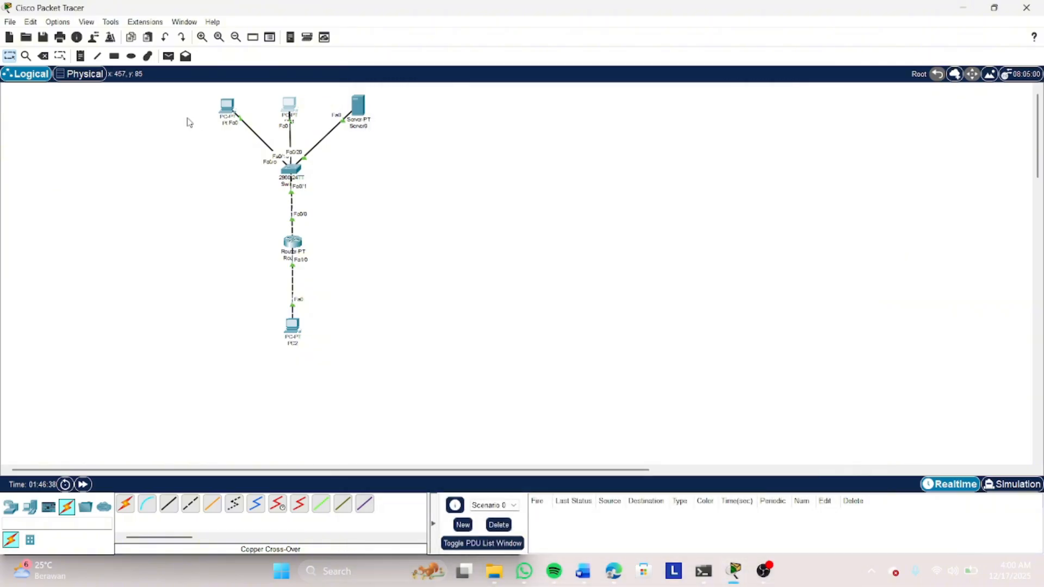
Set Server0's IPv4 default gateway to 192.168.1.1.
click(353, 100)
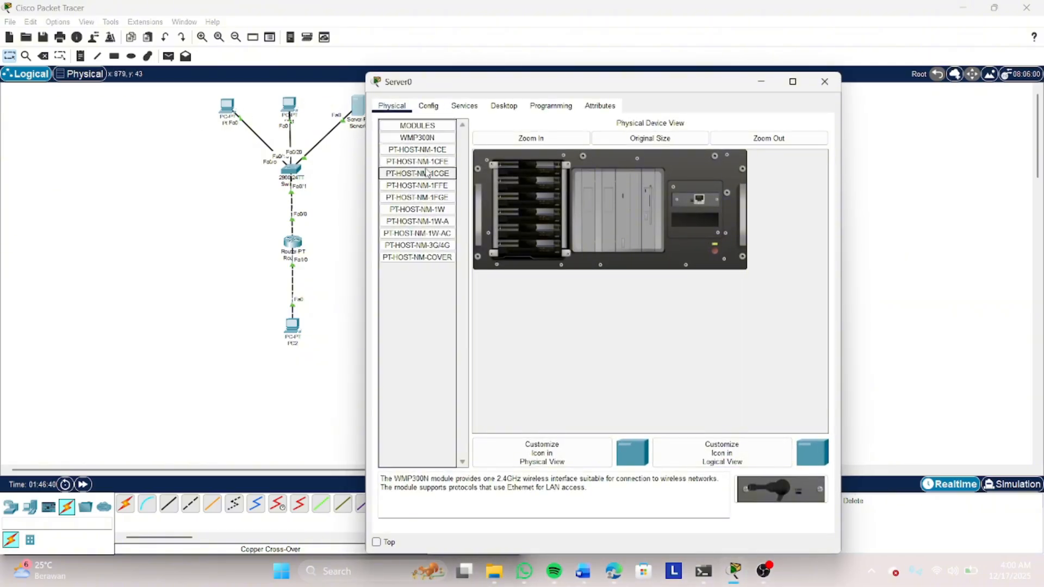
click(429, 106)
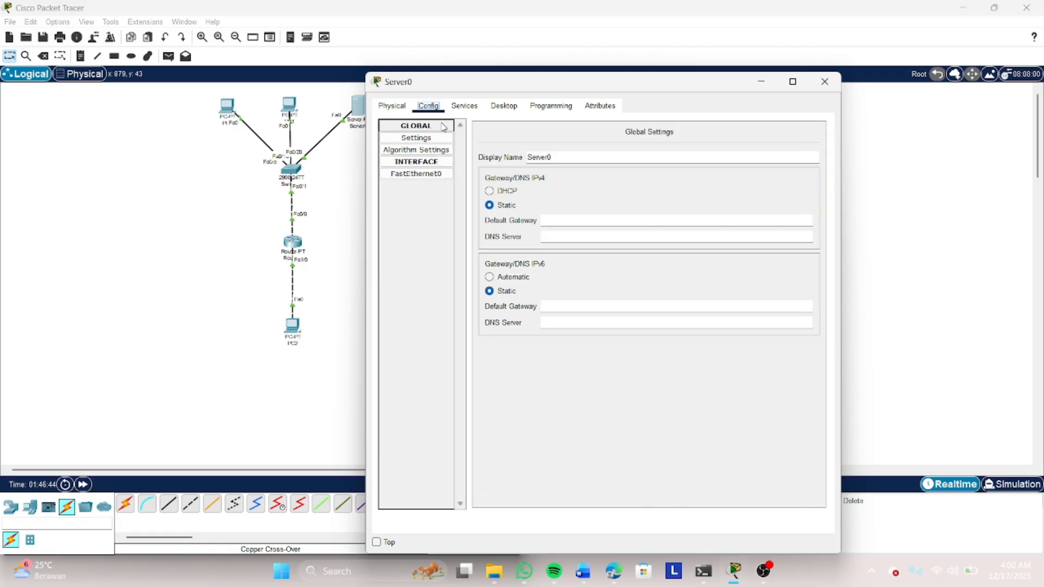
click(440, 140)
click(553, 222)
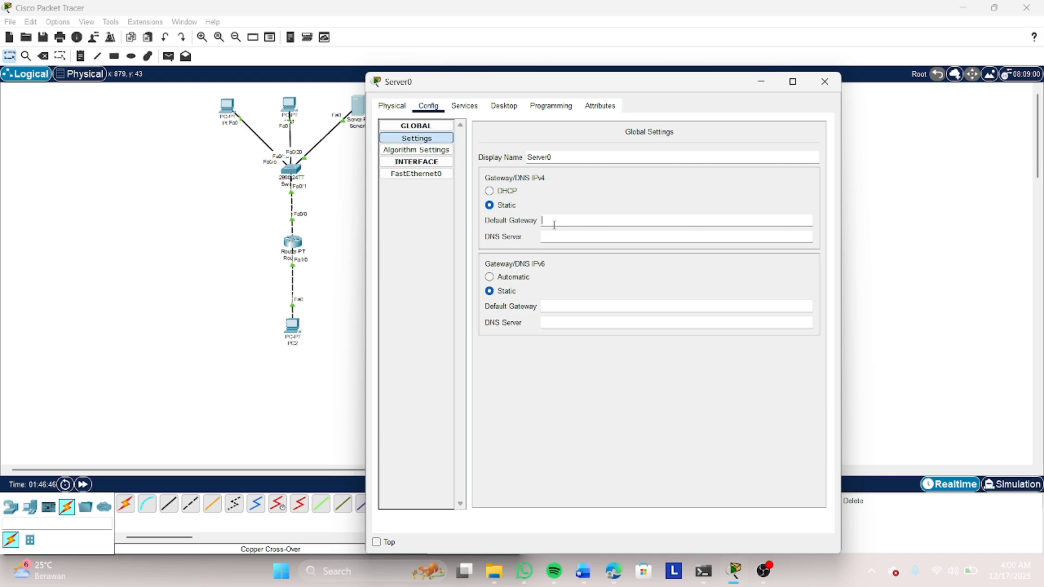
text(192.168.)
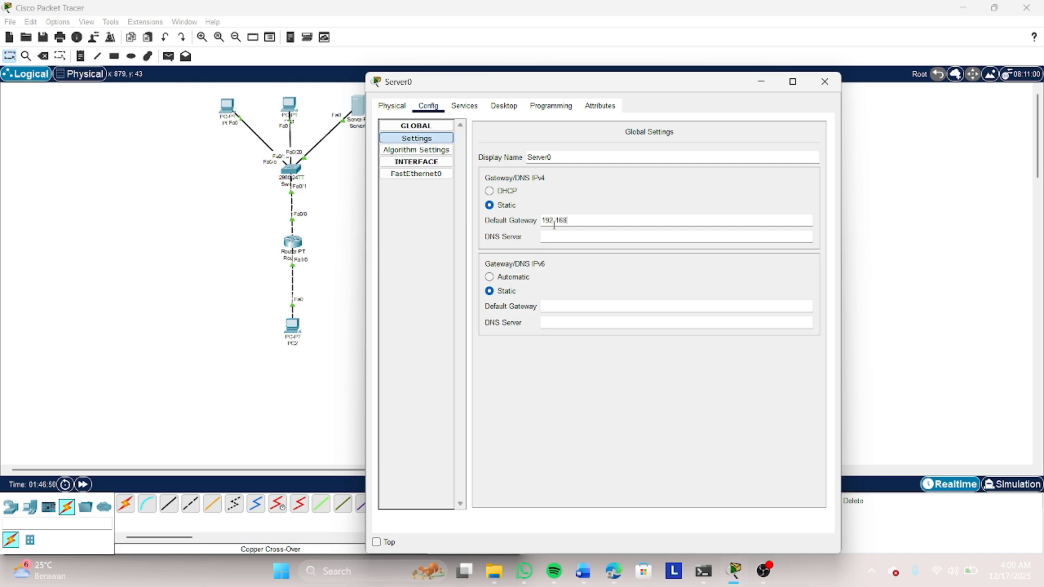
text(1.1)
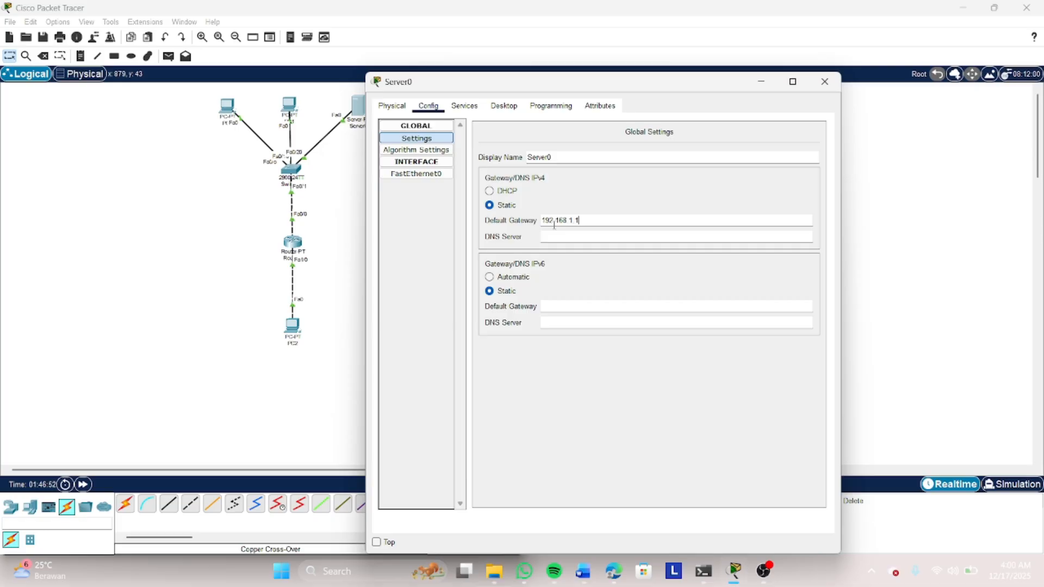
Give Server0's FastEthernet0 the static IPv4 address 192.168.1.10 with subnet mask 255.255.255.0 and close its window.
click(438, 174)
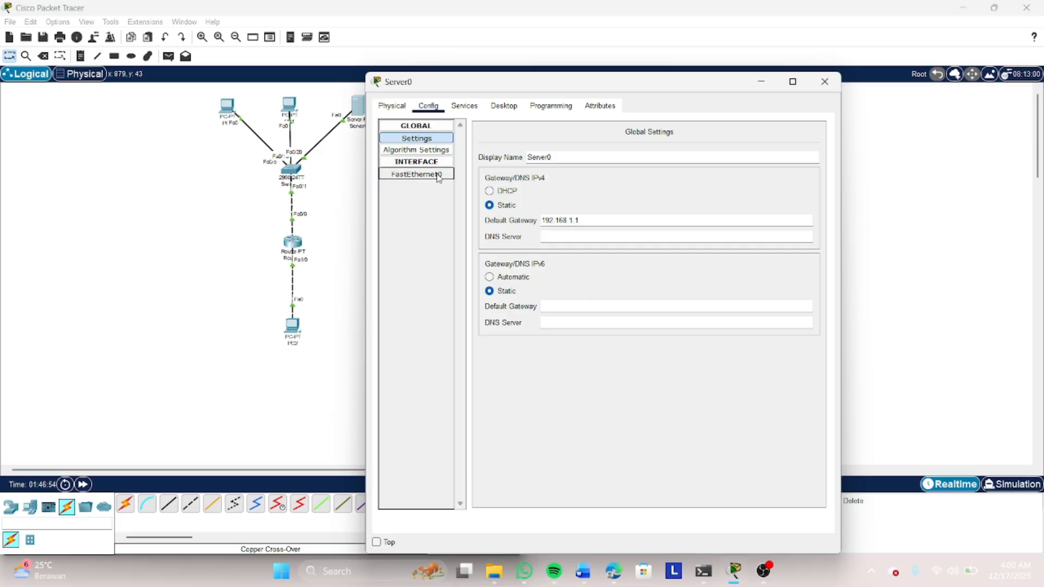
click(652, 225)
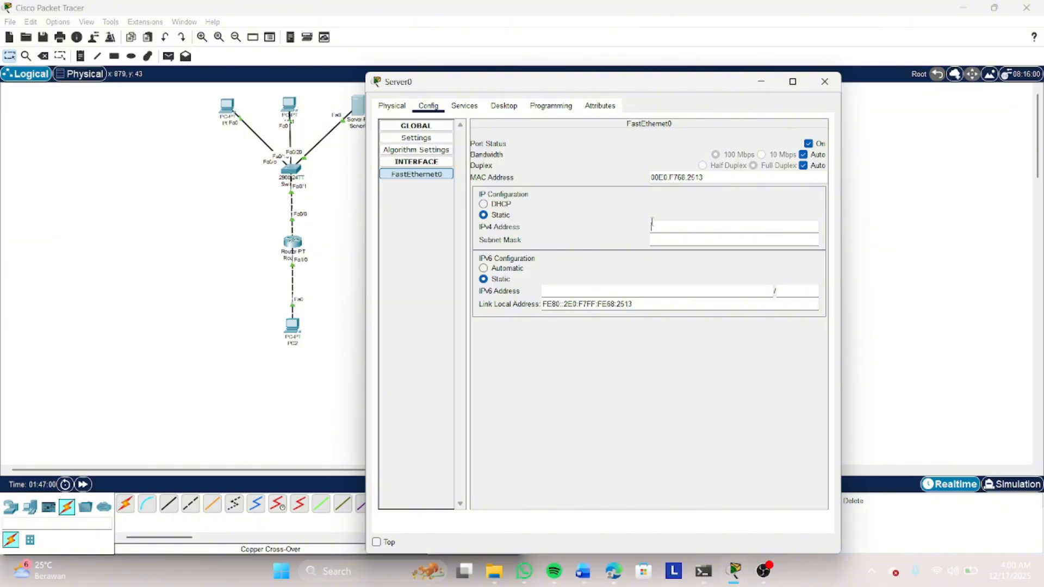
text(19)
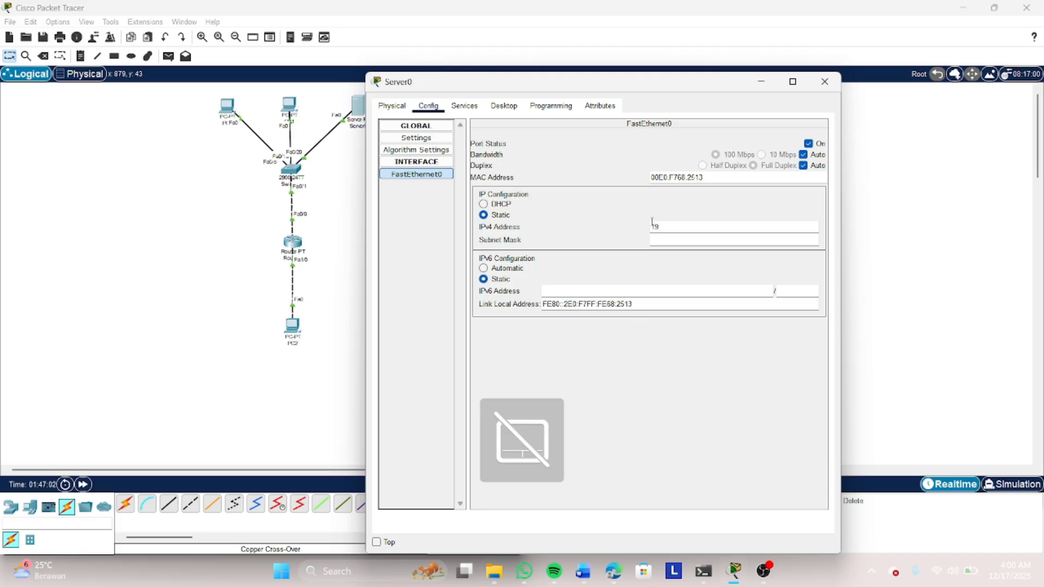
text(2.168)
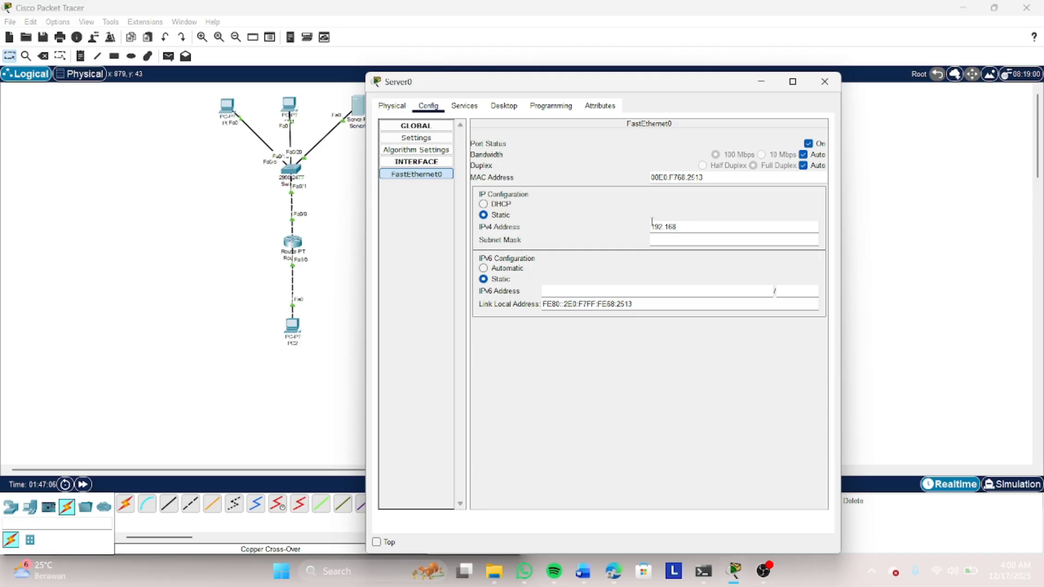
text(.1.10)
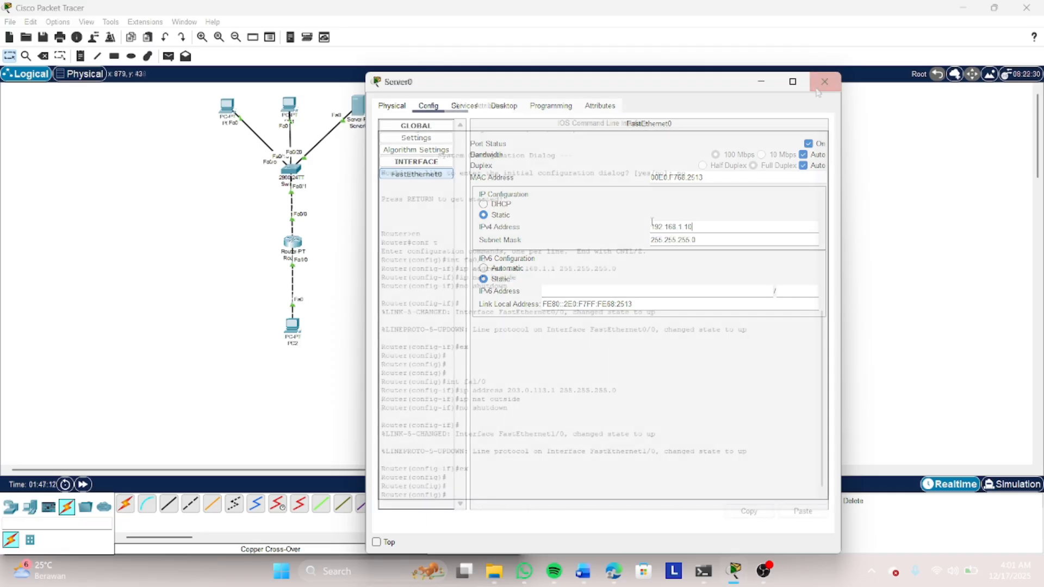
click(824, 82)
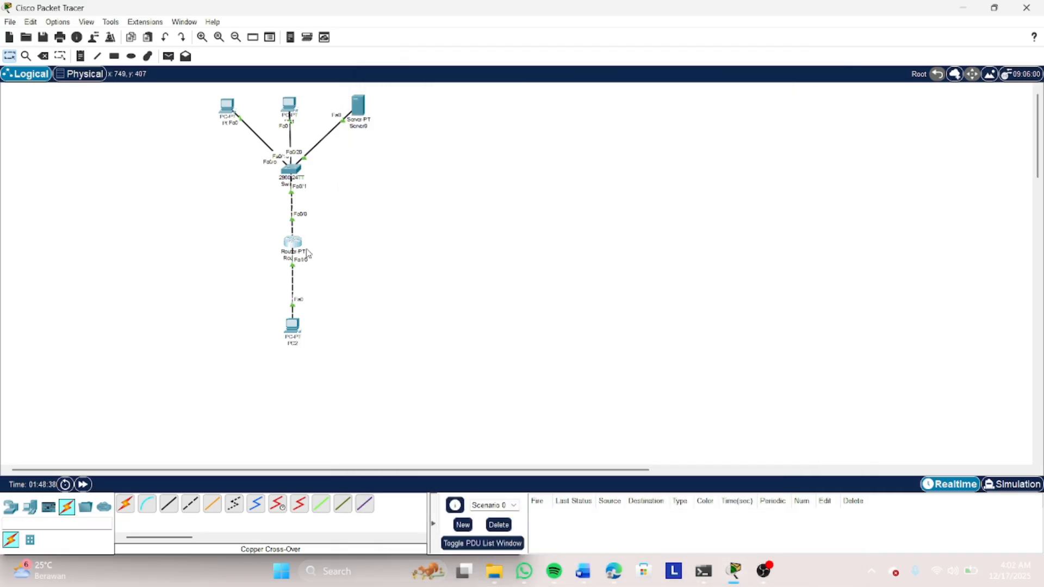
Add a static inside source NAT mapping on Router0 from 192.168.1.10 to 203.0.113.10 and close its window.
mouse_move(306, 252)
click(294, 243)
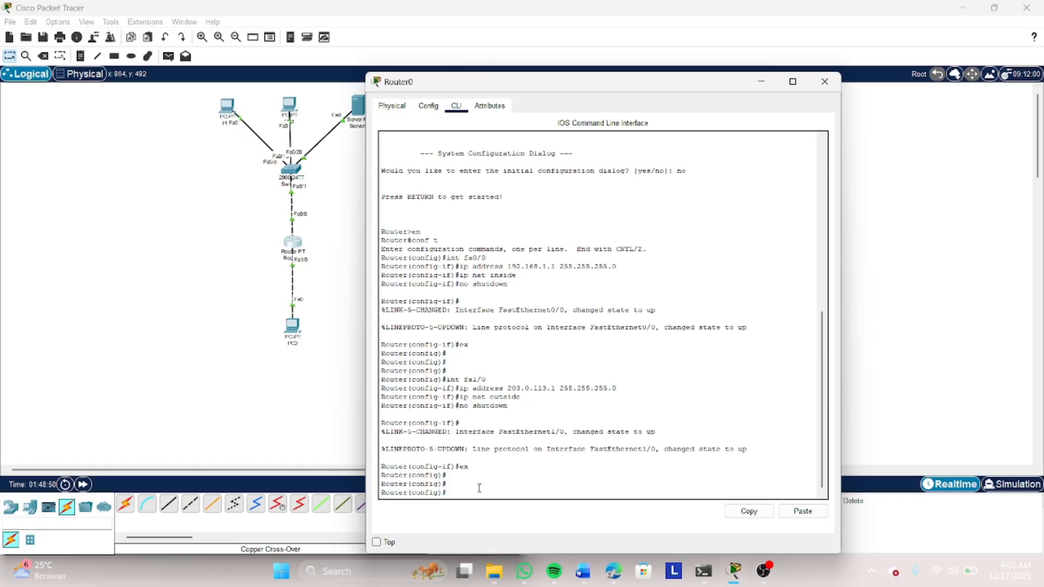
click(479, 497)
text(ip n)
text(inside source static 192.168.1.10)
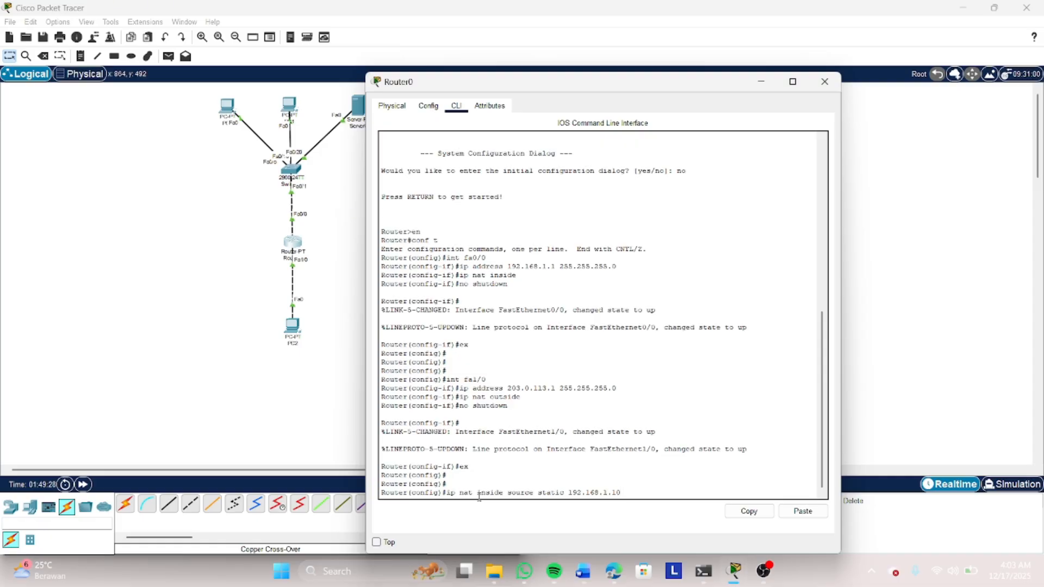
text( 203.)
text(0.)
text(113,)
text(1)
key(BackSpace)
text(3.10)
key(Return)
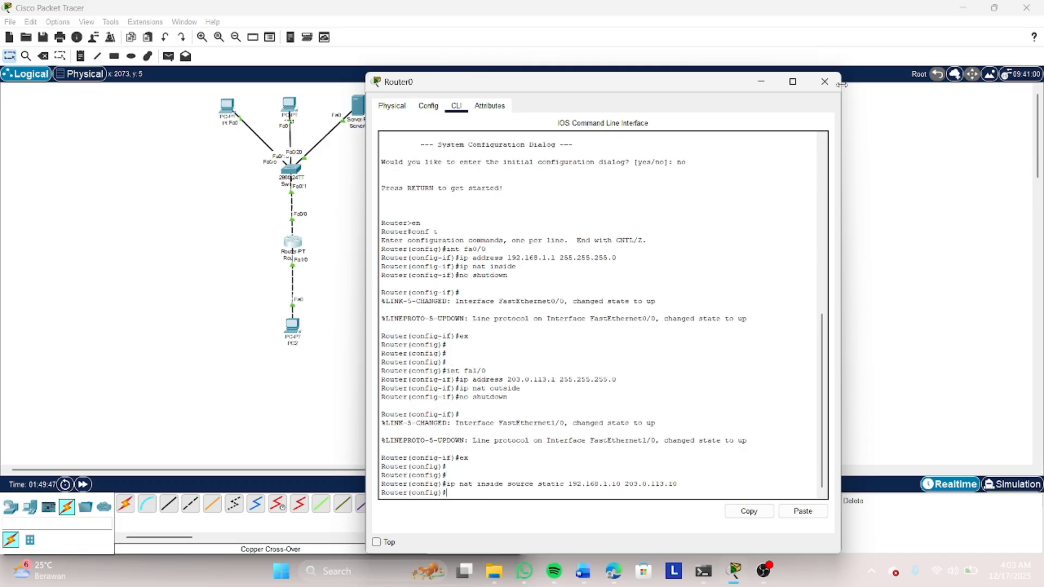
click(825, 81)
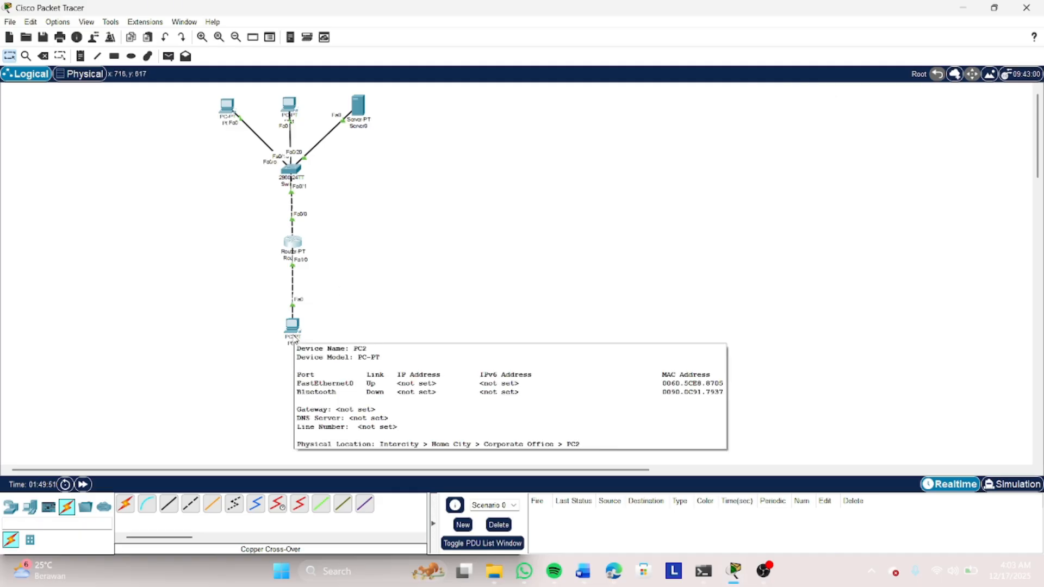
Give PC2 the static IPv4 address 203.0.113.2 with subnet mask 255.255.255.0.
click(296, 340)
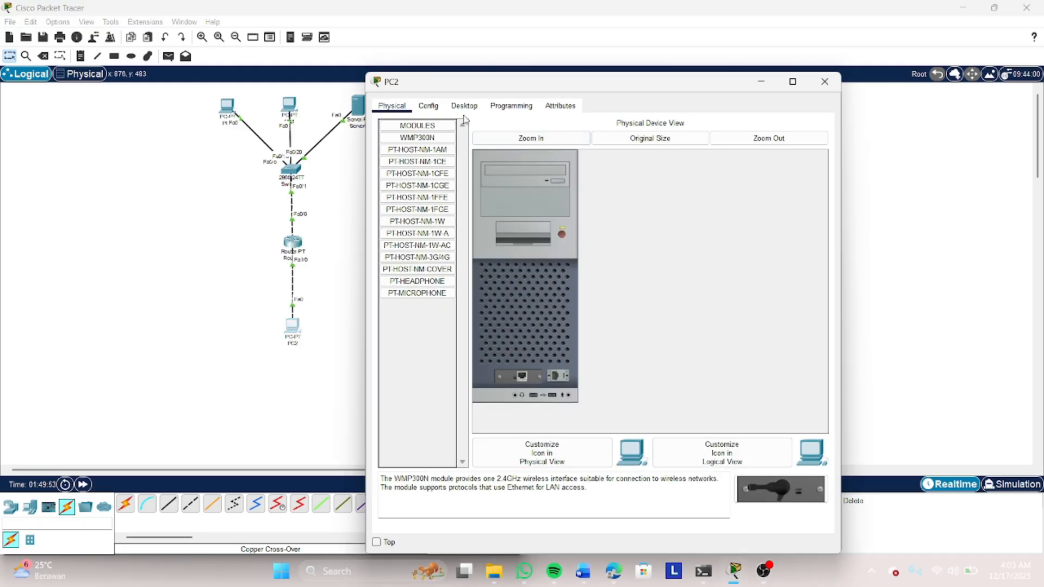
click(462, 107)
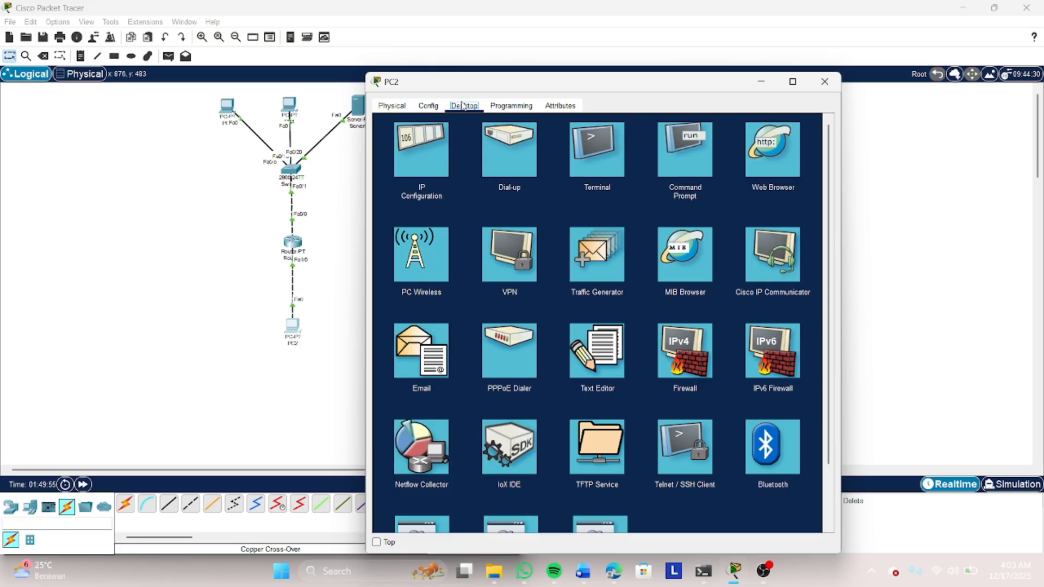
click(415, 155)
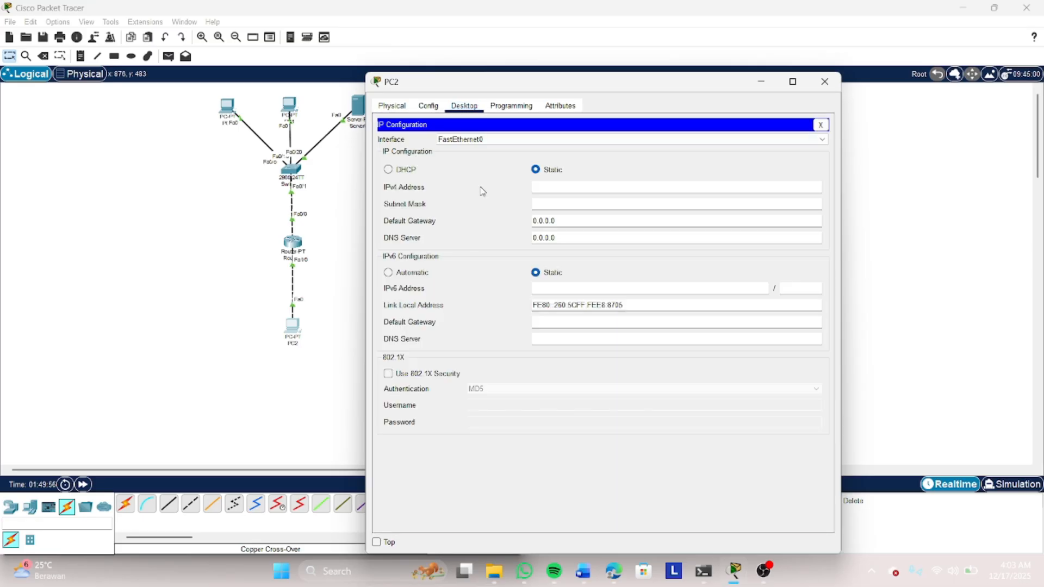
click(580, 185)
text(203.0.113.2)
click(580, 186)
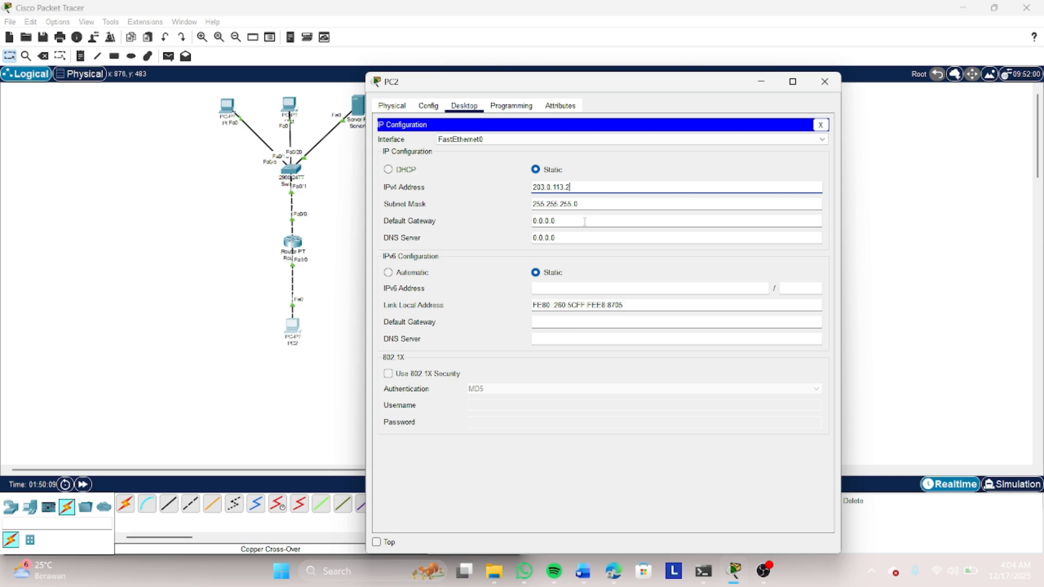
Set PC2's default gateway to 203.0.113.1 and close its window.
click(585, 221)
key(BackSpace)
key(BackSpace)
key(BackSpace)
key(BackSpace)
key(BackSpace)
key(BackSpace)
key(BackSpace)
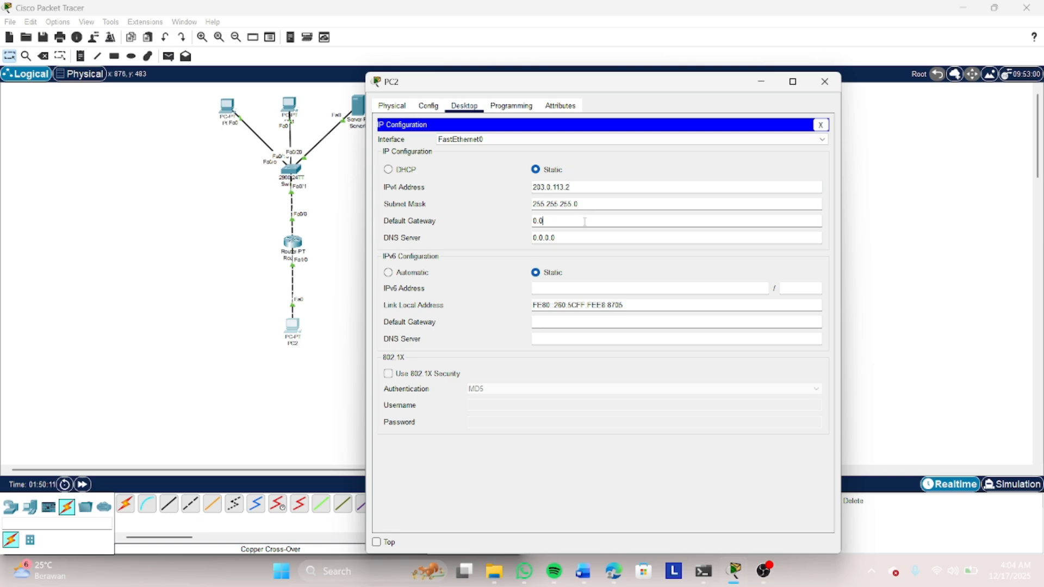
drag(569, 188, 525, 199)
key(ctrl+c)
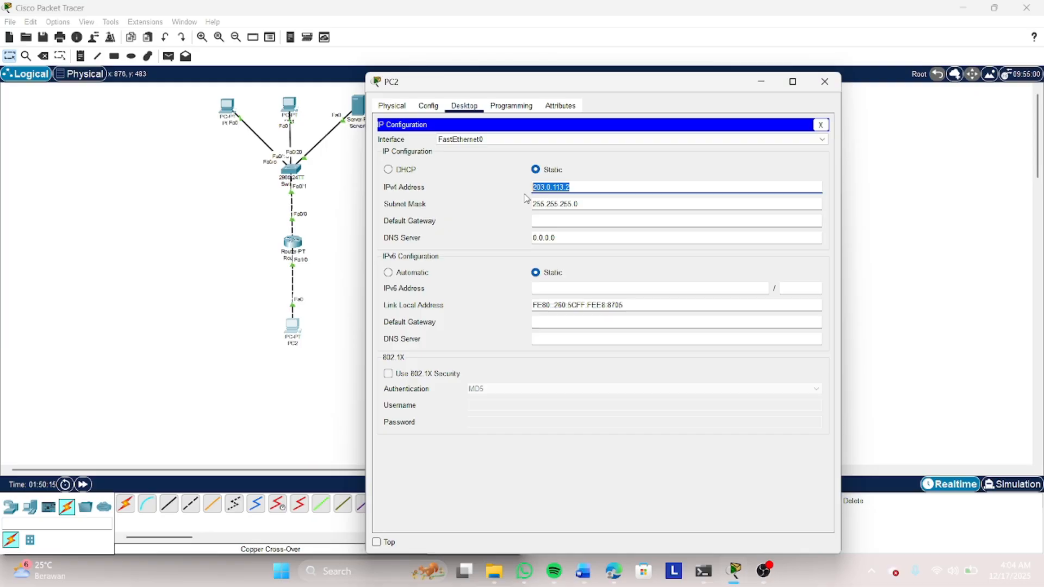
click(542, 222)
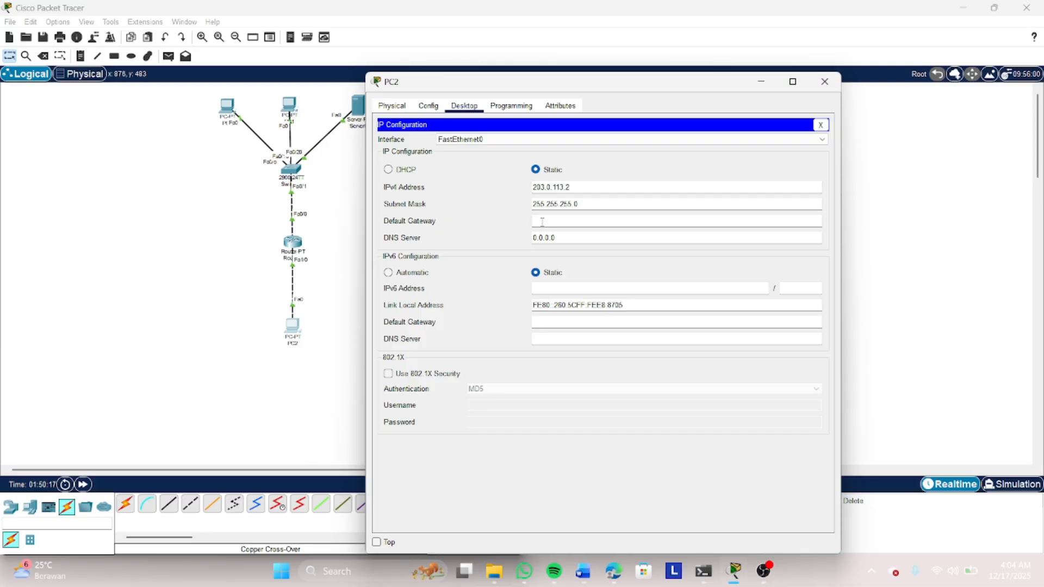
key(ctrl+v)
key(BackSpace)
text(1)
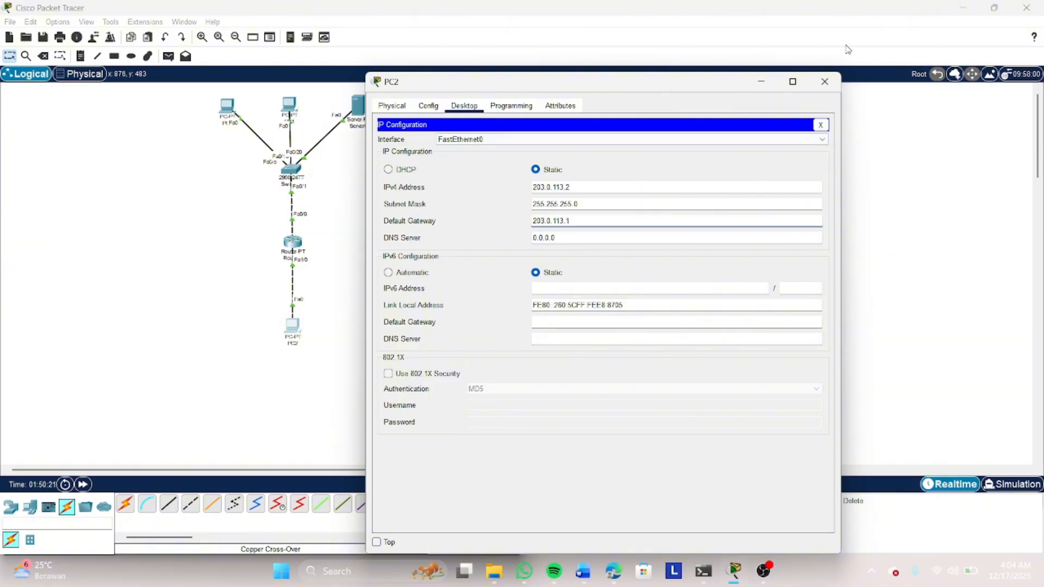
click(825, 81)
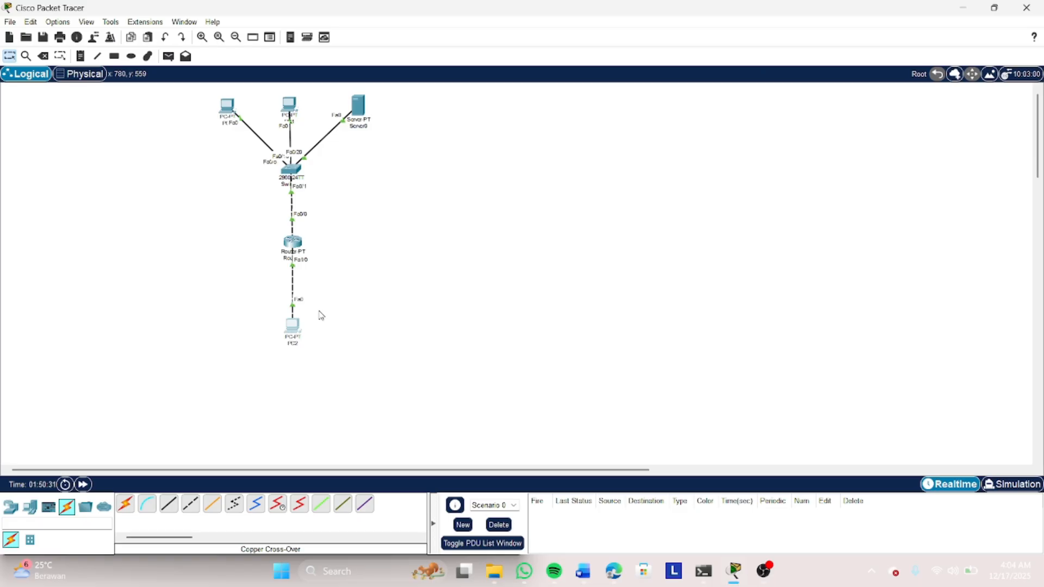
Ping the server's public address 203.0.113.10 from PC2's command prompt, then close the window.
click(293, 325)
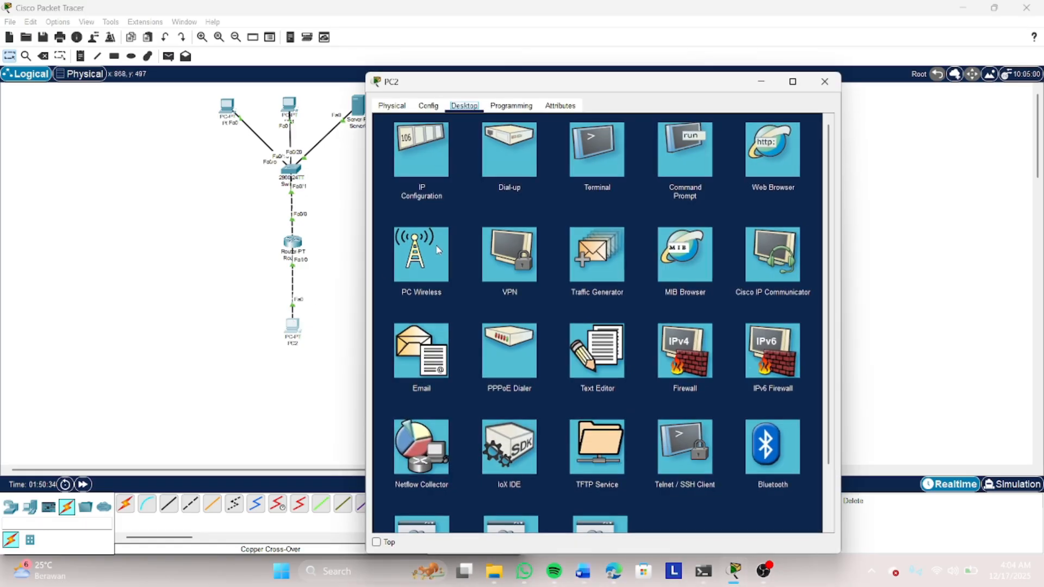
click(690, 155)
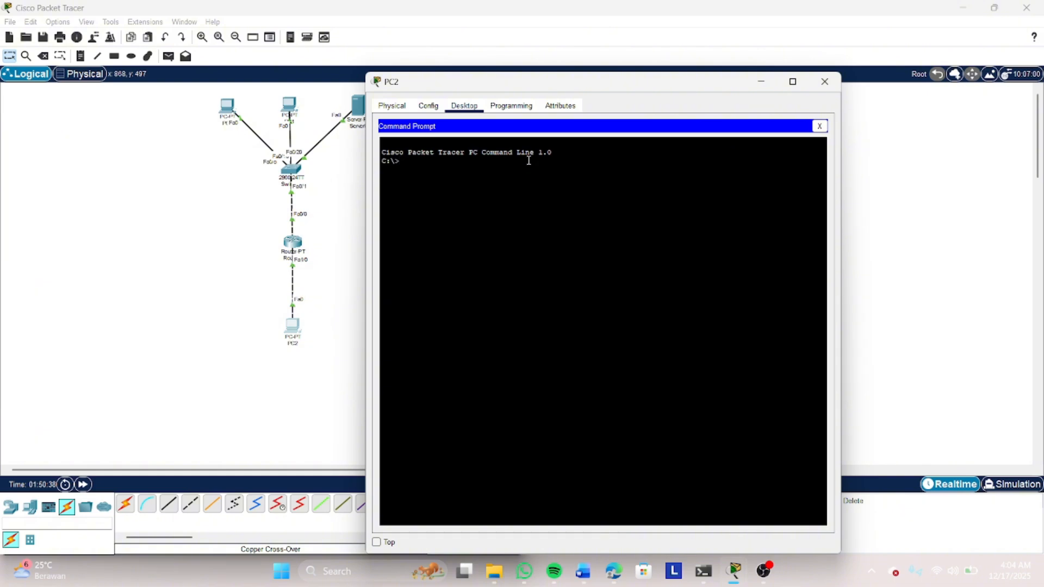
text(ping 203.0.)
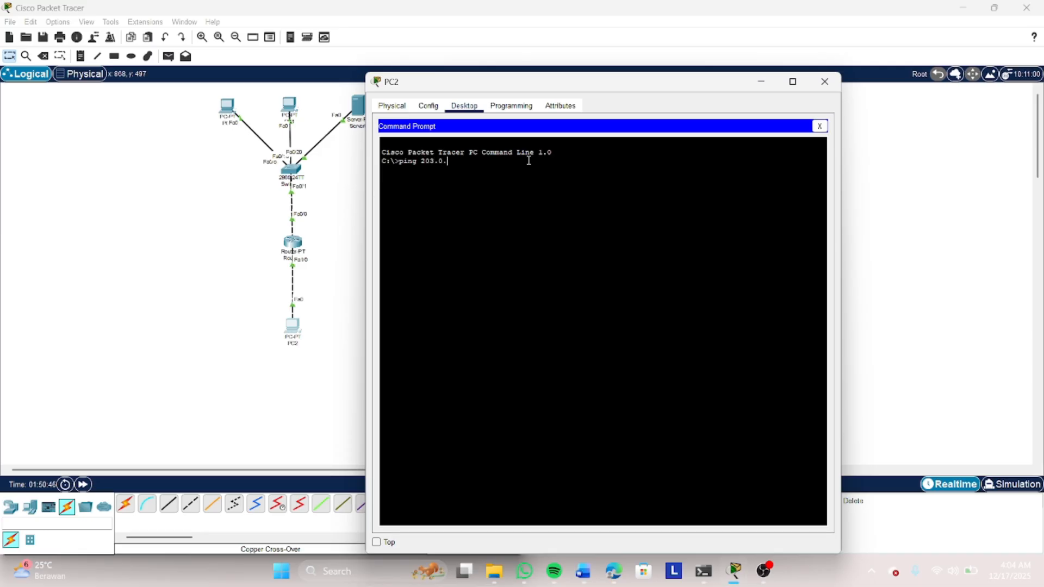
text(113.1)
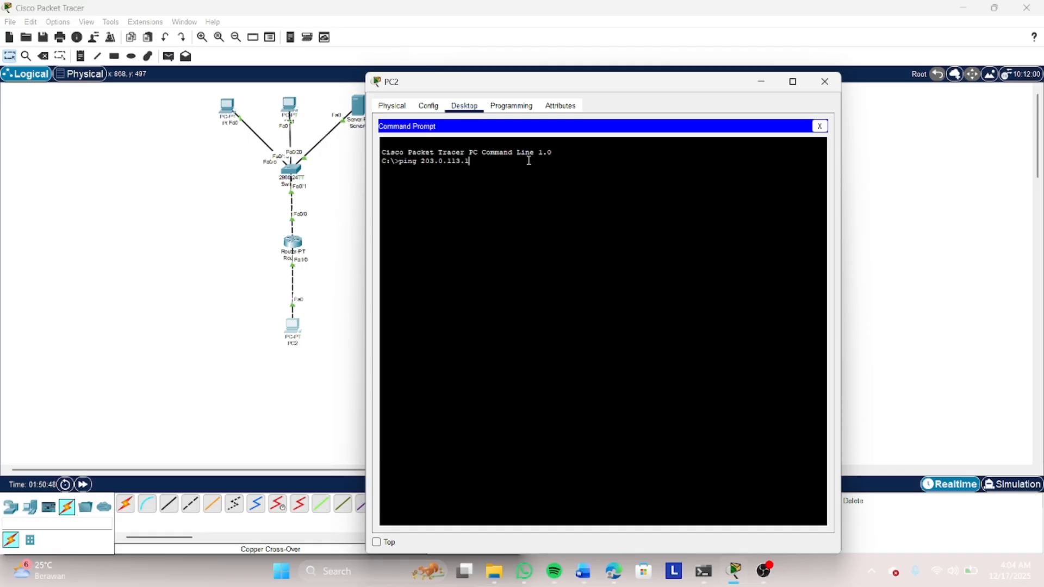
text(0)
key(Return)
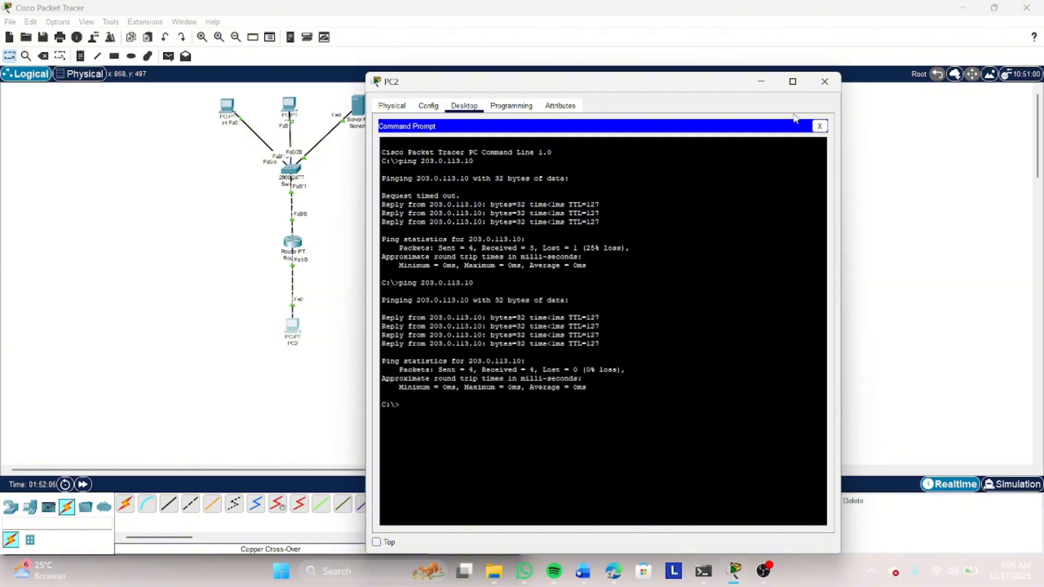
click(815, 81)
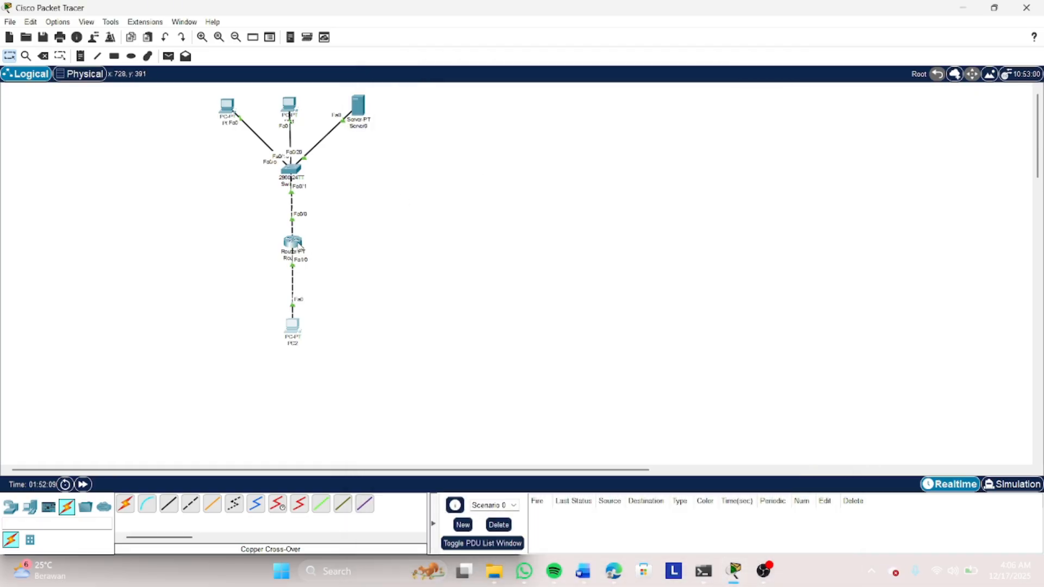
Display Router0's NAT translation table with "do show ip nat translations" and close its window.
click(299, 245)
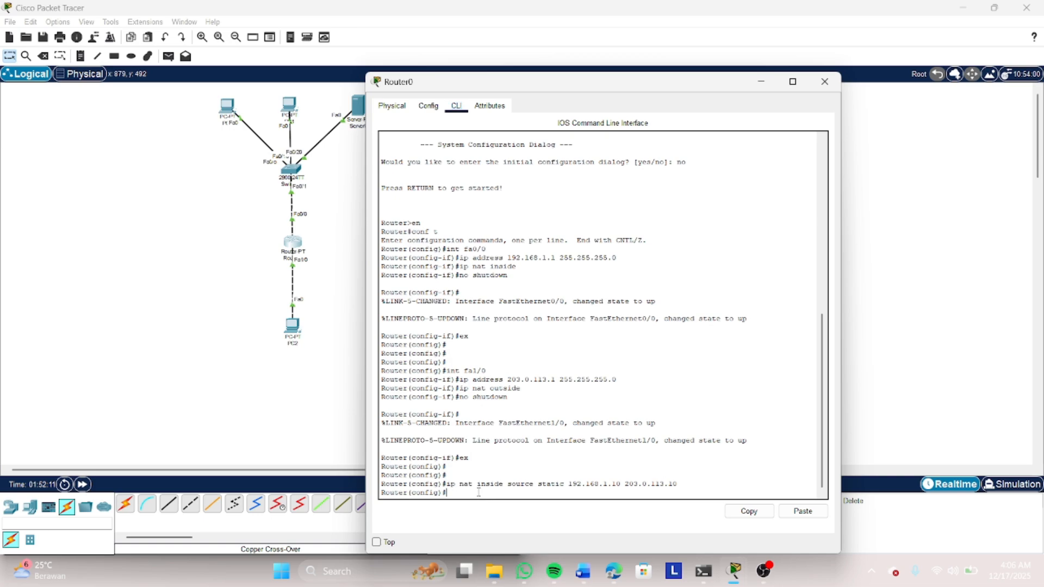
text(do show ip nat transl)
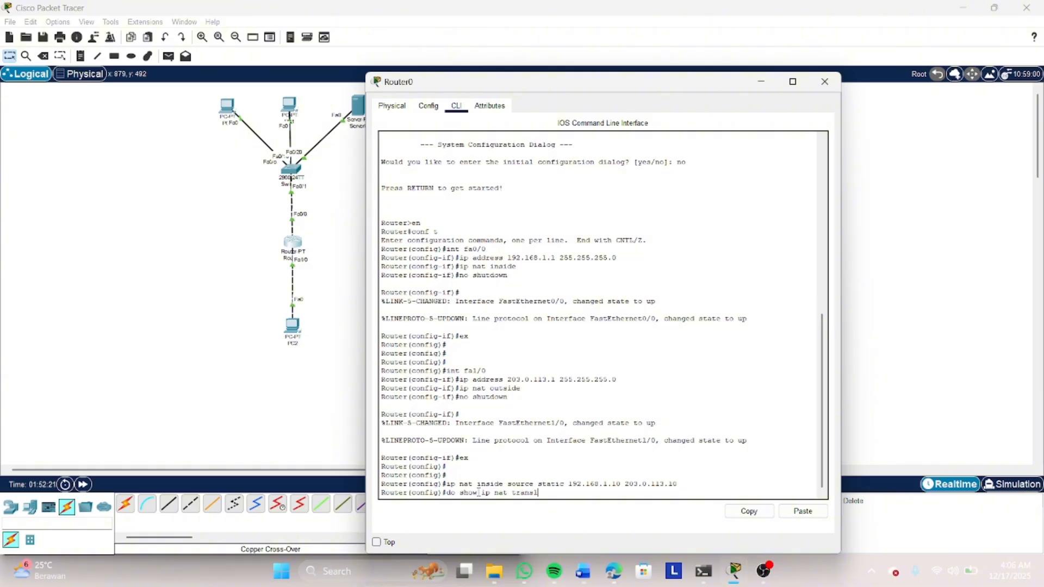
text(ation)
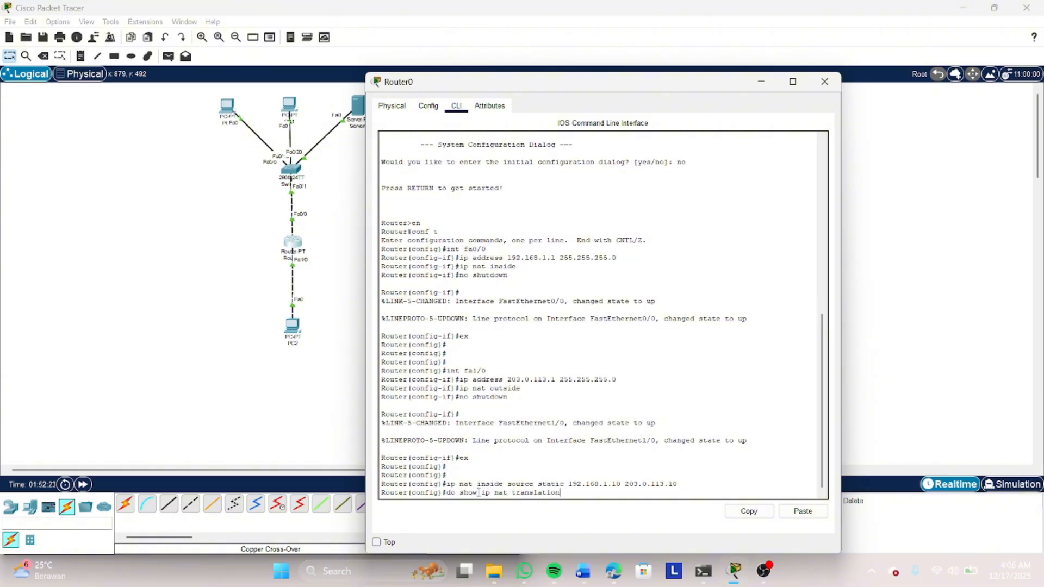
text(s)
key(Return)
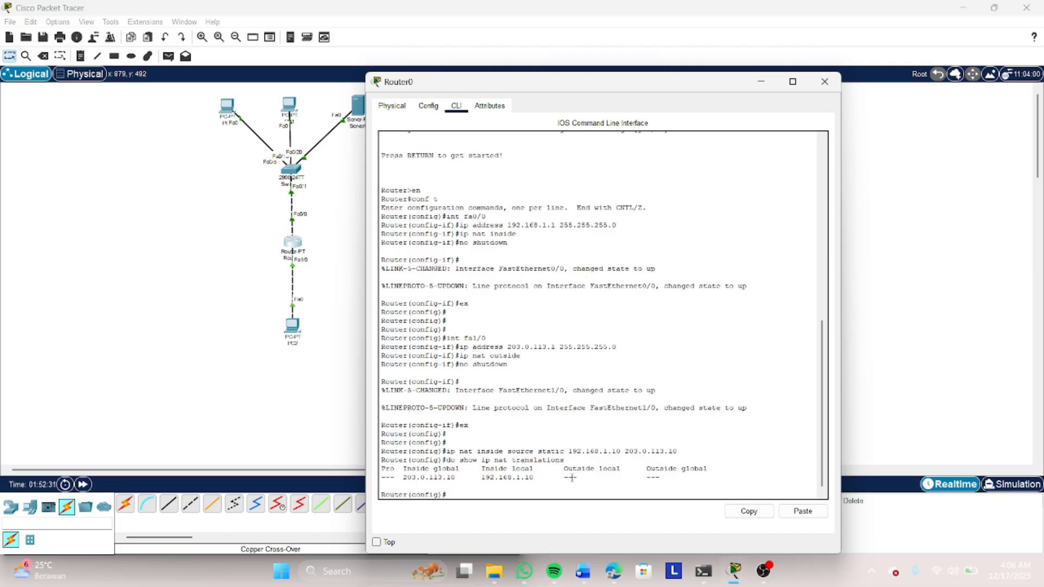
click(825, 83)
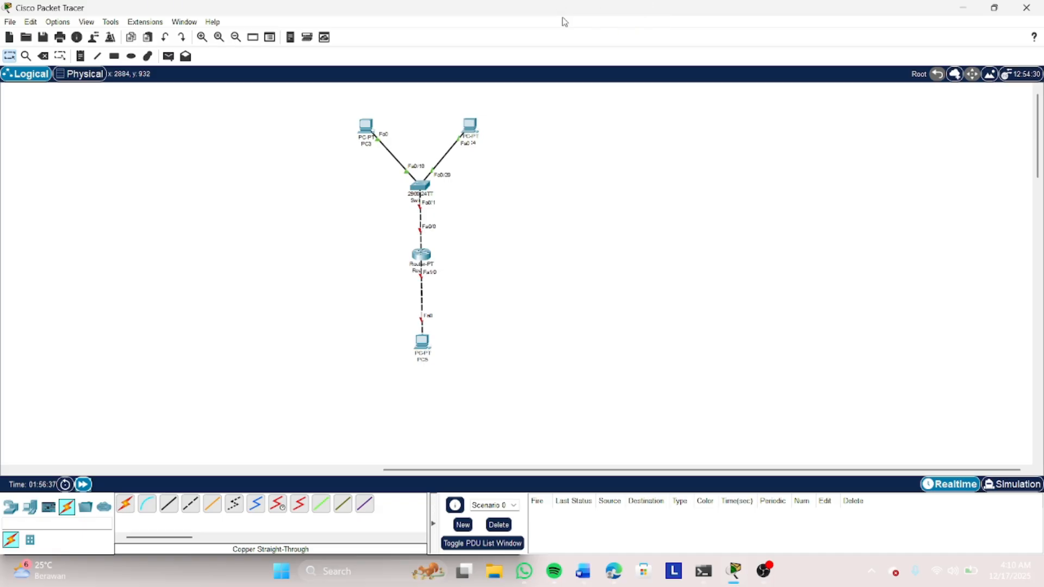
Open Router1's command line and decline the initial configuration dialog with "no".
click(422, 262)
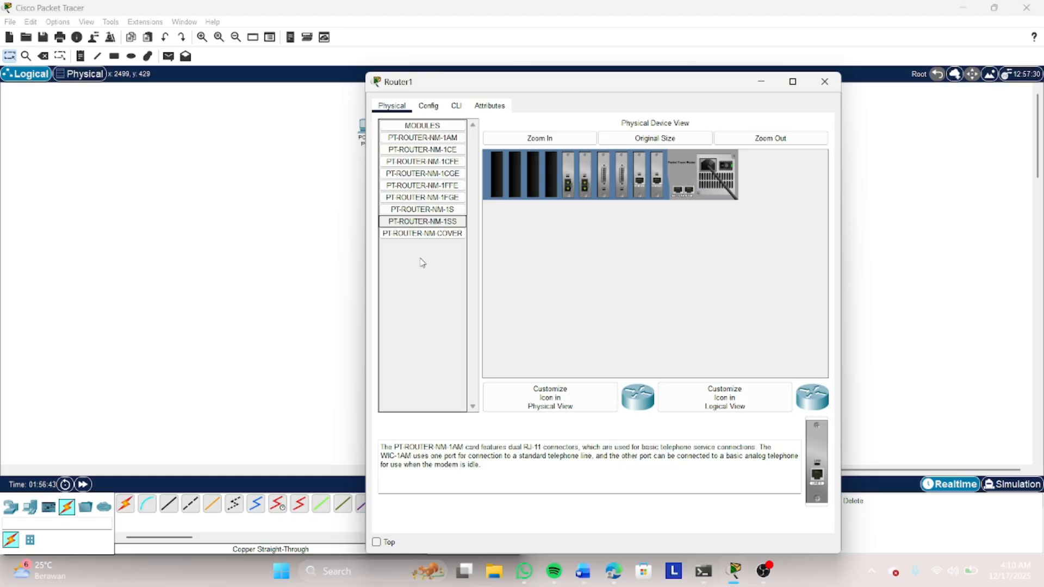
click(459, 106)
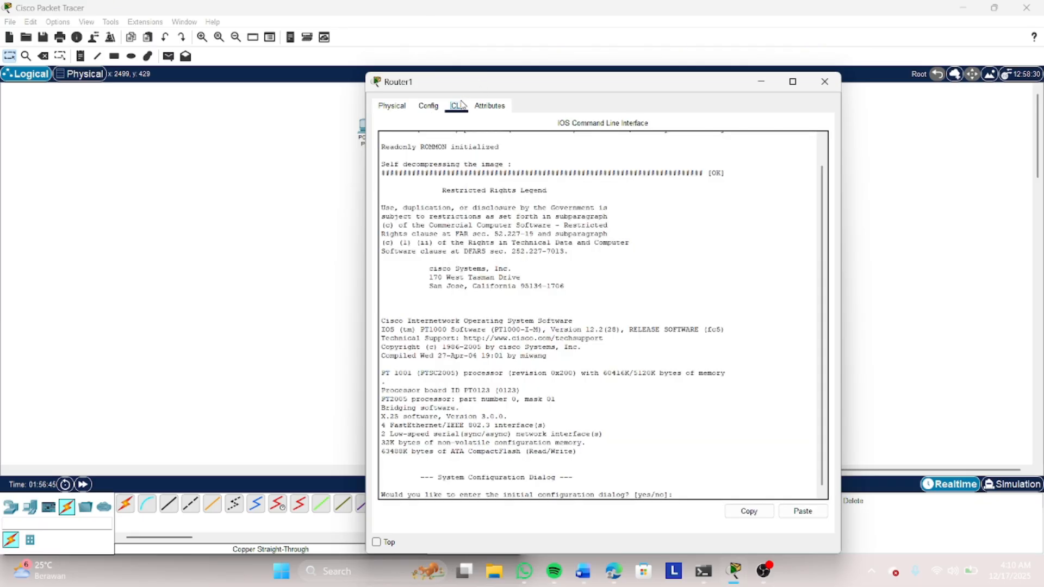
click(689, 498)
text(no)
key(Return)
key(Return)
key(Return)
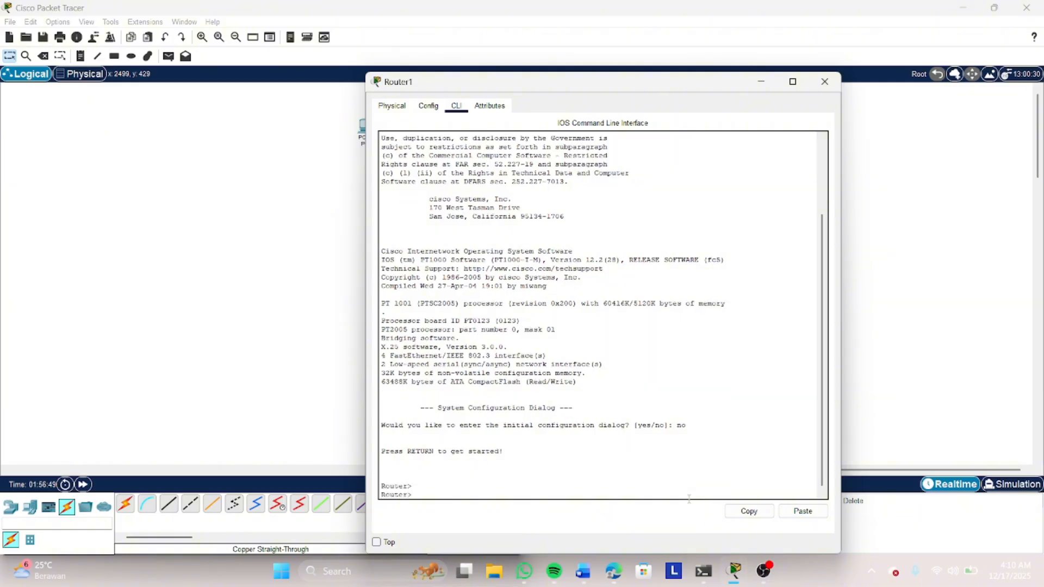
Enter privileged mode and global configuration mode on Router1 with "en" and "conf t".
text(en)
key(Return)
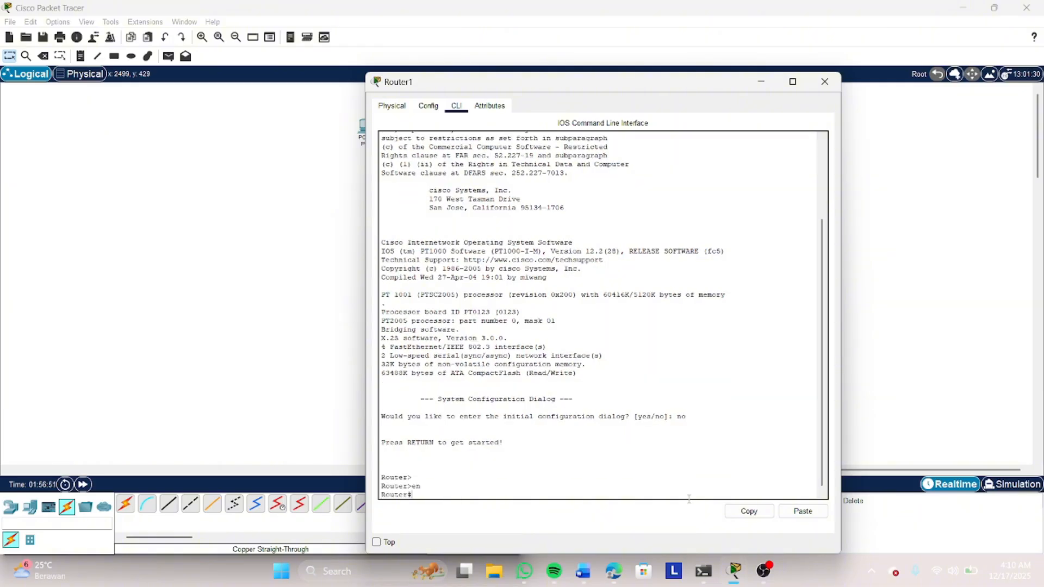
text(conf t)
key(Return)
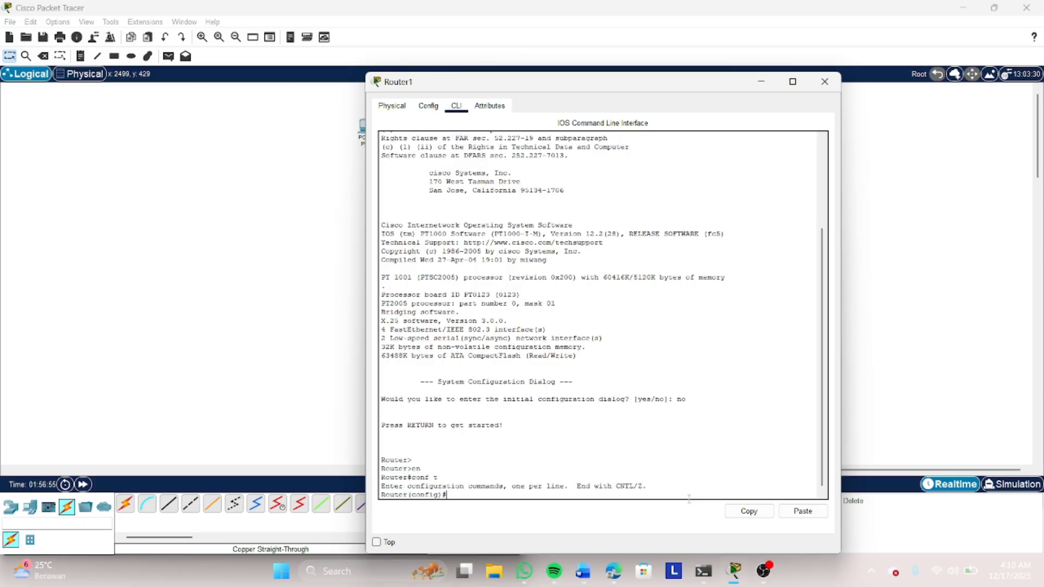
key(Return)
key(Return)
key(Return)
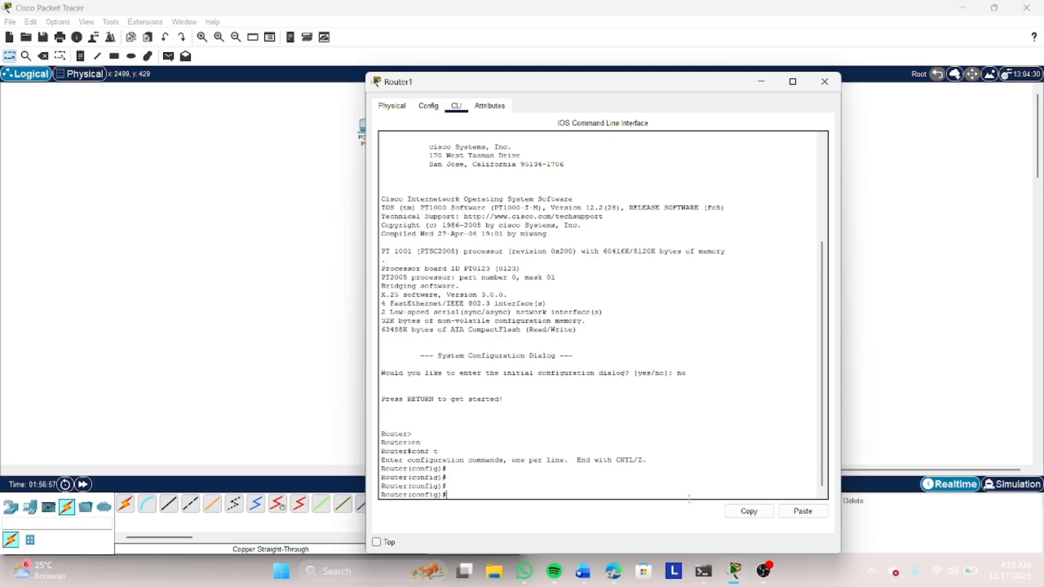
Assign interface fa0/0 on Router1 the IP address 192.168.2.1 with subnet mask 255.255.255.0.
text(int fa0/0)
key(Return)
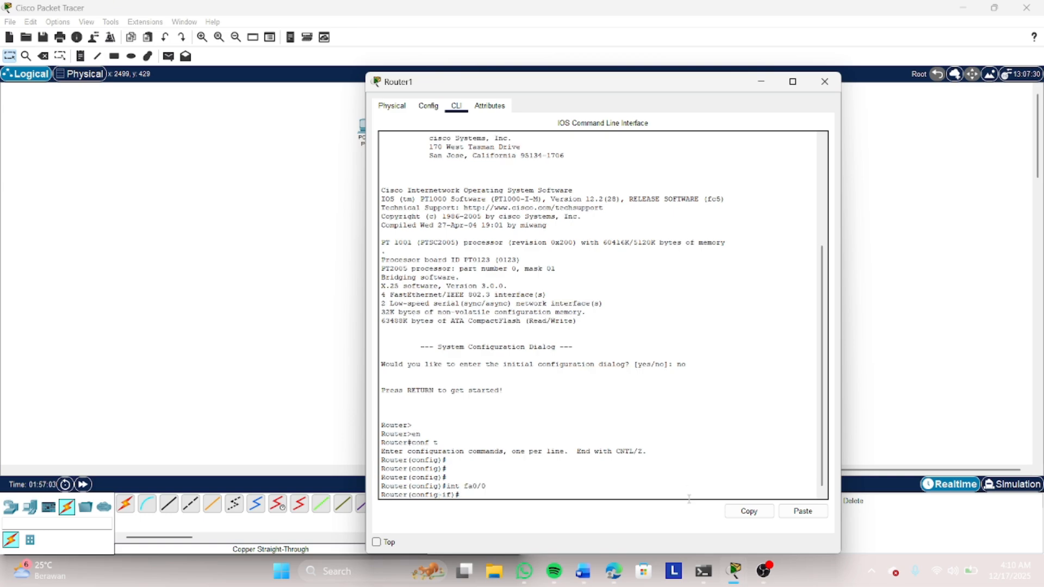
text(ip)
text( addr)
text(ess )
text(192.168)
text(.1)
text(2.1)
text( 255)
text(.255)
text(.255.0)
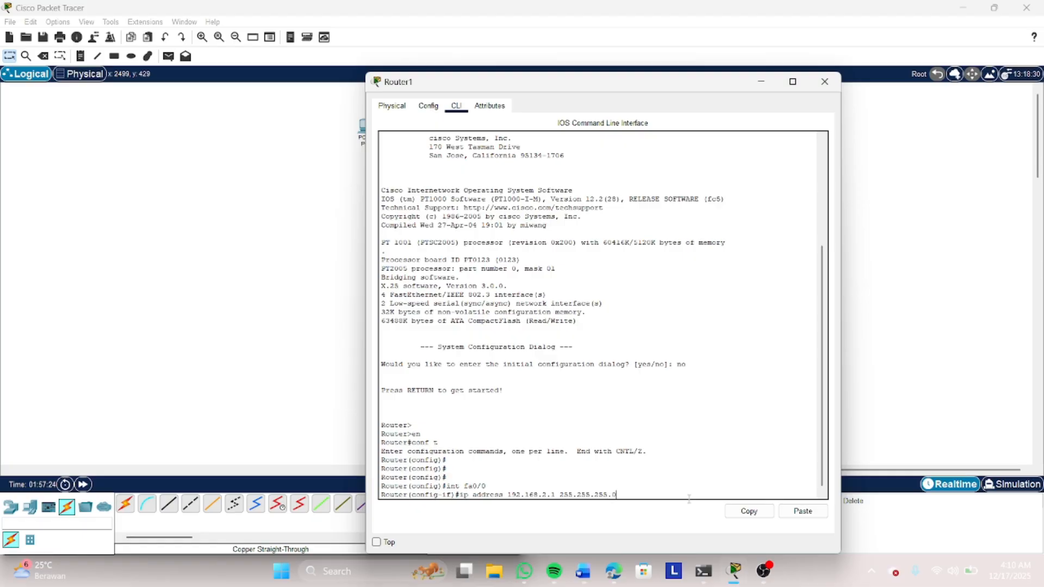
key(Return)
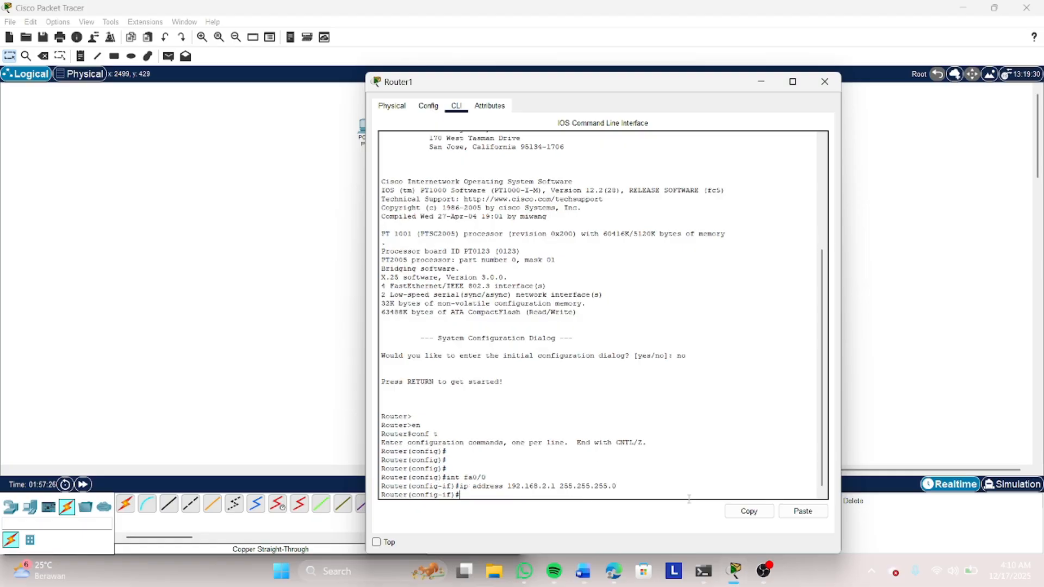
Mark interface fa0/0 as the NAT inside interface, enable it with "no shutdown" and return to global configuration mode.
text(ip nat inside)
key(Return)
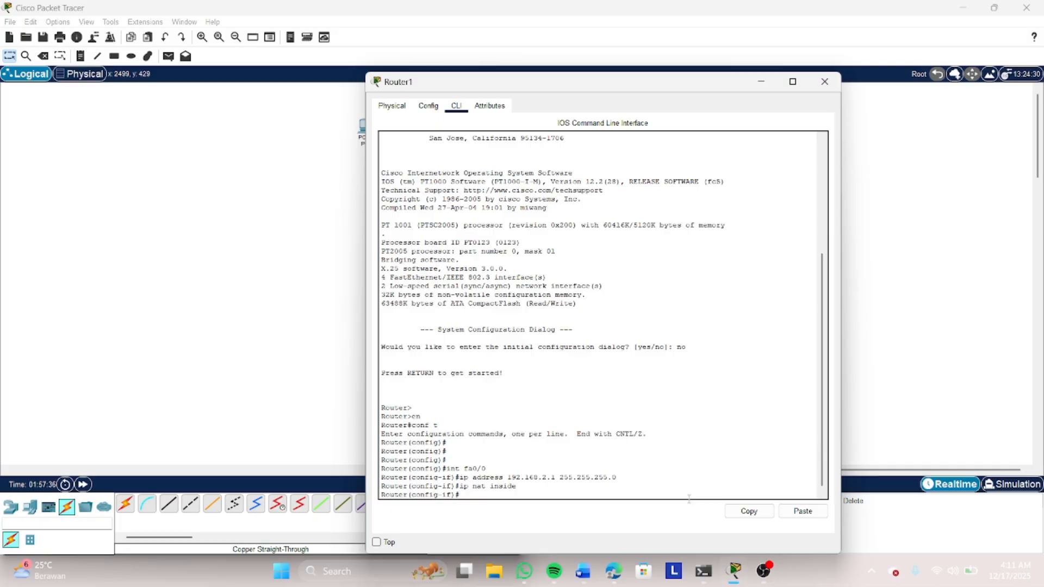
text(no shutdown)
key(Return)
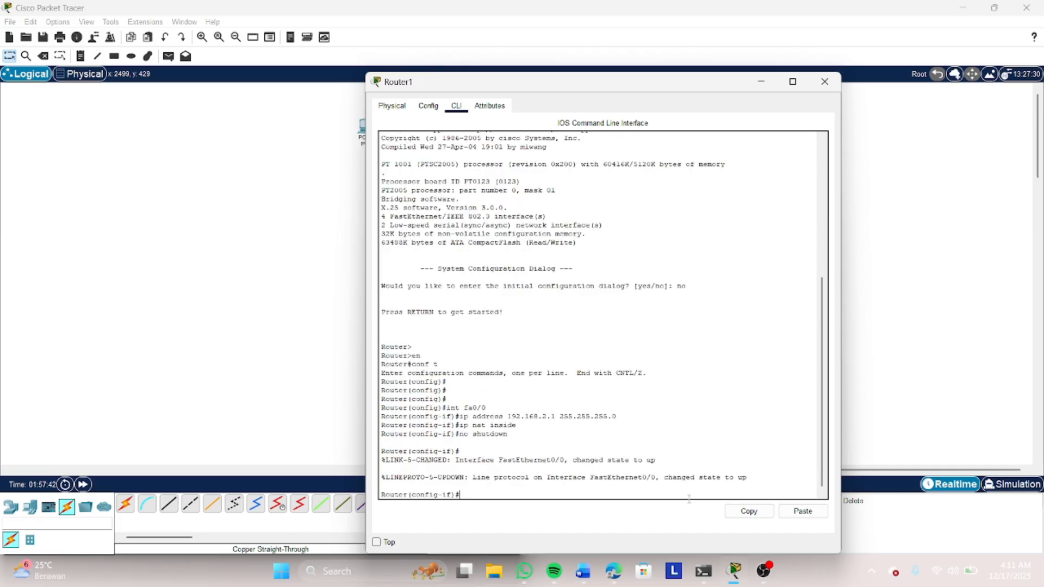
text(ex)
key(Return)
key(Return)
Assign interface fa1/0 on Router1 the IP address 203.0.113.1 with subnet mask 255.255.255.0.
text(int)
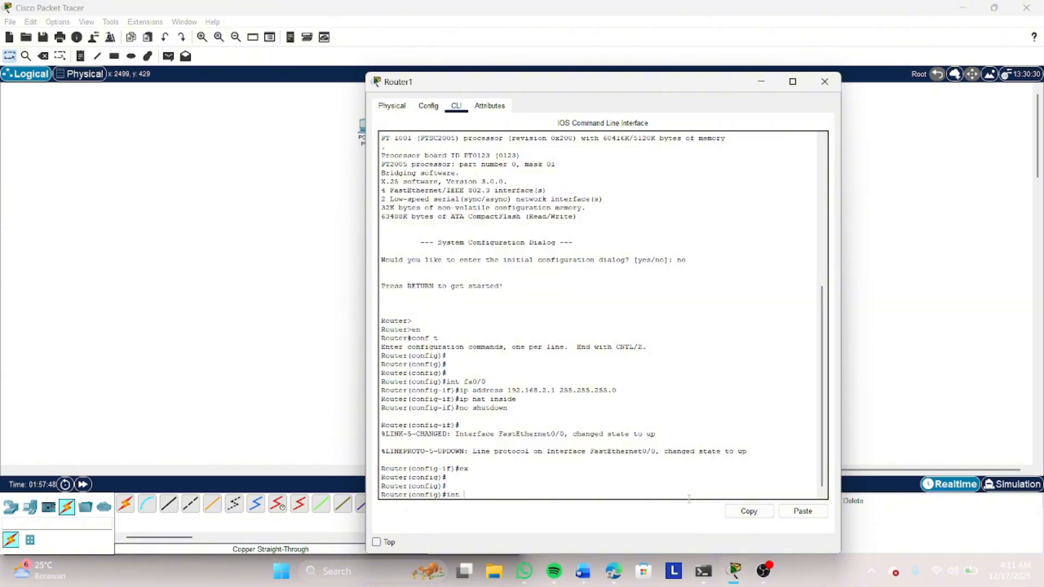
text( fa1/0)
key(Return)
text(ig-if)#i)
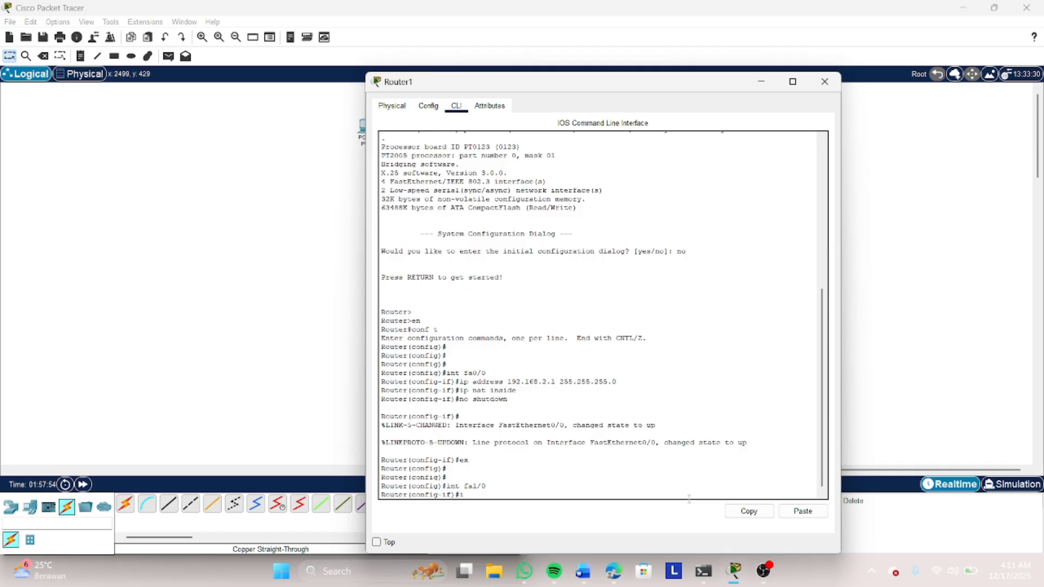
text(p address)
text( 192/)
key(BackSpace)
text(.)
text(168)
text(.2)
key(BackSpace)
key(BackSpace)
key(BackSpace)
key(BackSpace)
key(BackSpace)
key(BackSpace)
key(BackSpace)
key(BackSpace)
text(203.0.113)
text(.1 255.255.255.0)
key(Return)
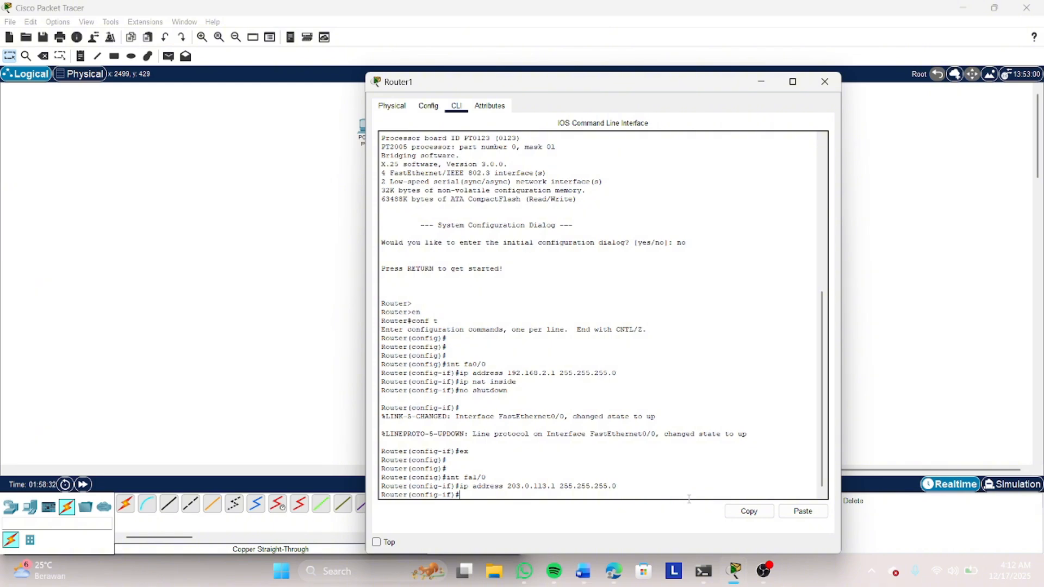
Mark interface fa1/0 as the NAT outside interface, enable it with "no shutdown" and return to global configuration mode.
text(ip)
text( nat)
text( outd)
text(ide)
key(Return)
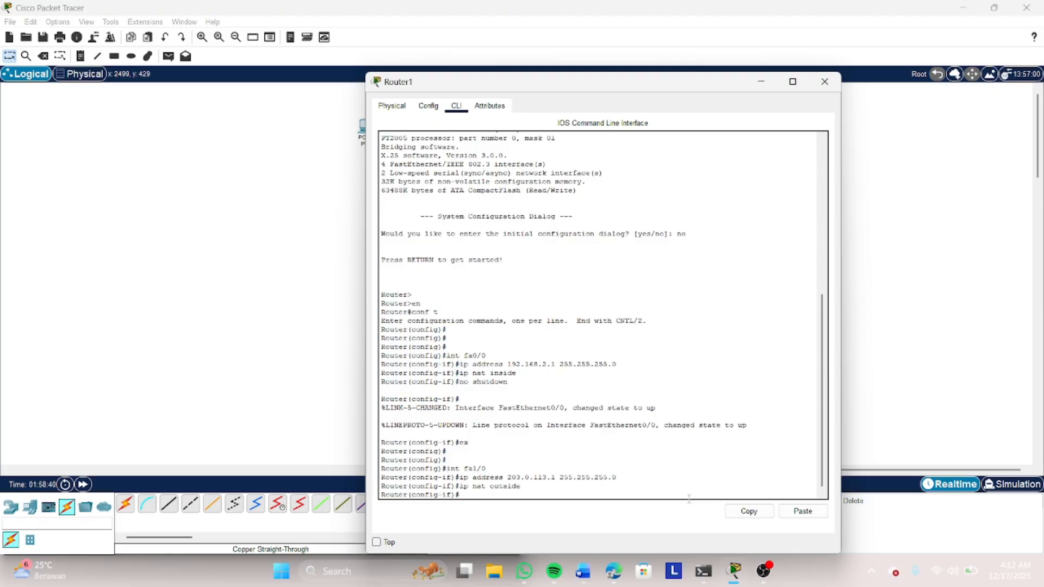
text(no)
text(shutdown)
key(Return)
text(er(config-if)#e)
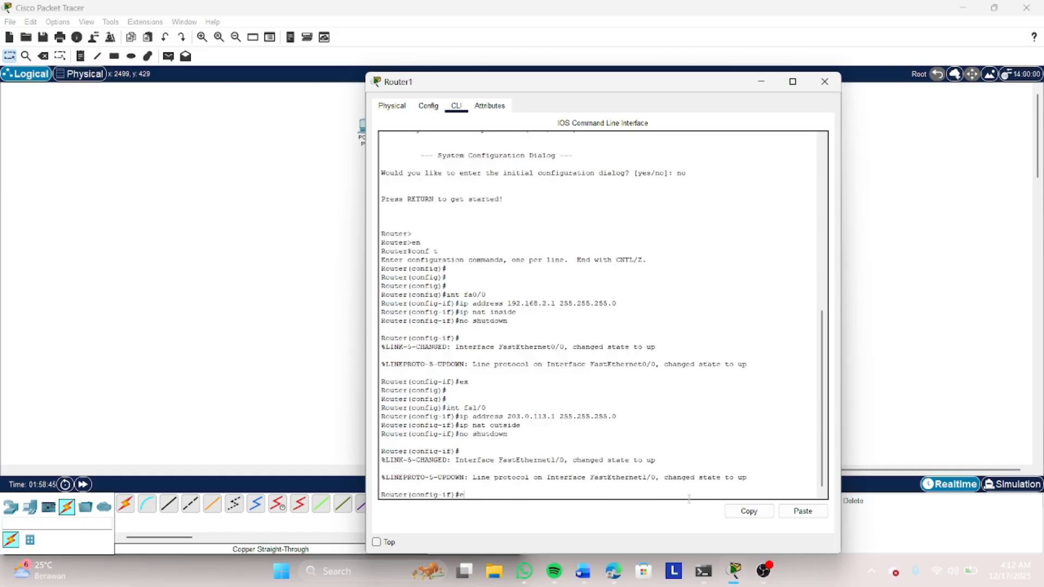
text(x)
key(Return)
key(Return)
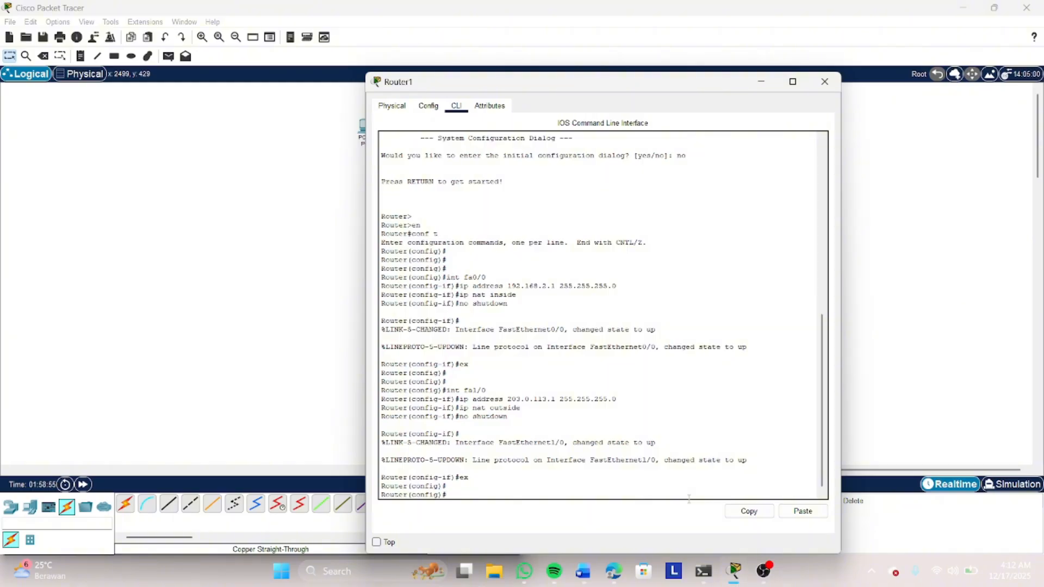
Create access list 1 permitting the 192.168.2.0 network with wildcard mask 0.0.0.255.
text(access-list 1 permit 1)
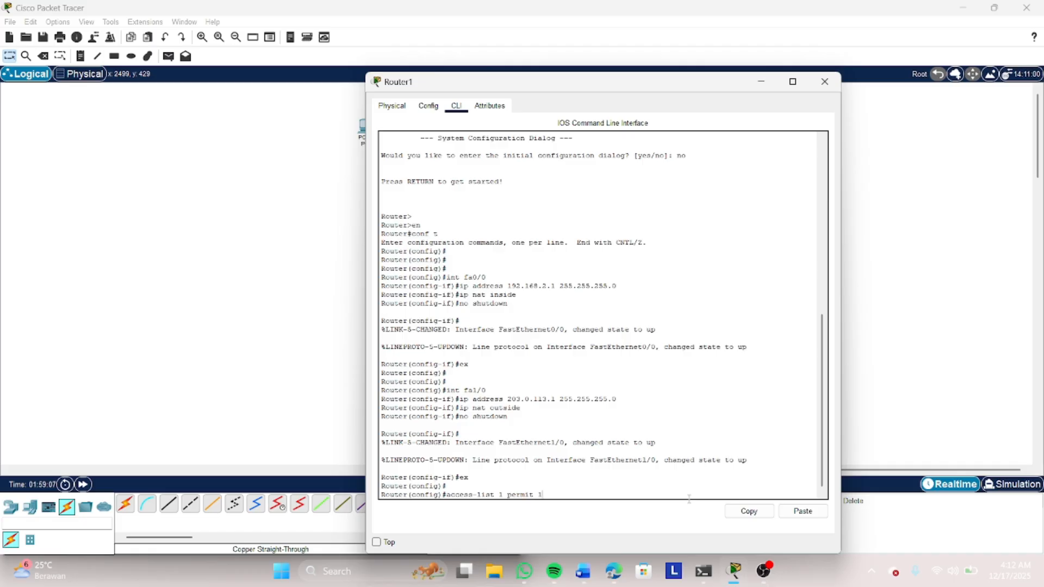
text(92.16)
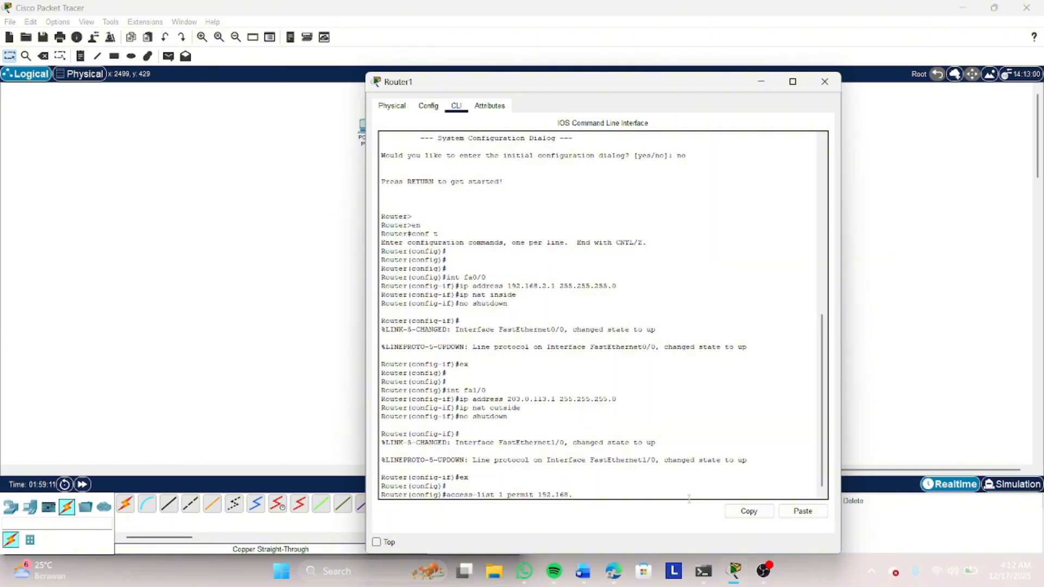
text(8.2.0 0.0.0.255)
key(Return)
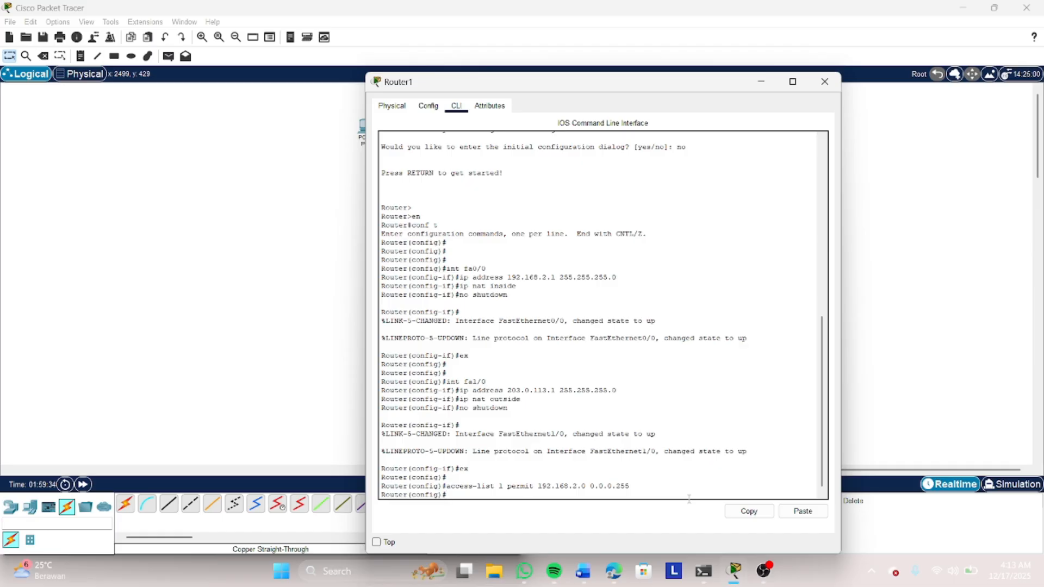
key(Return)
key(Return)
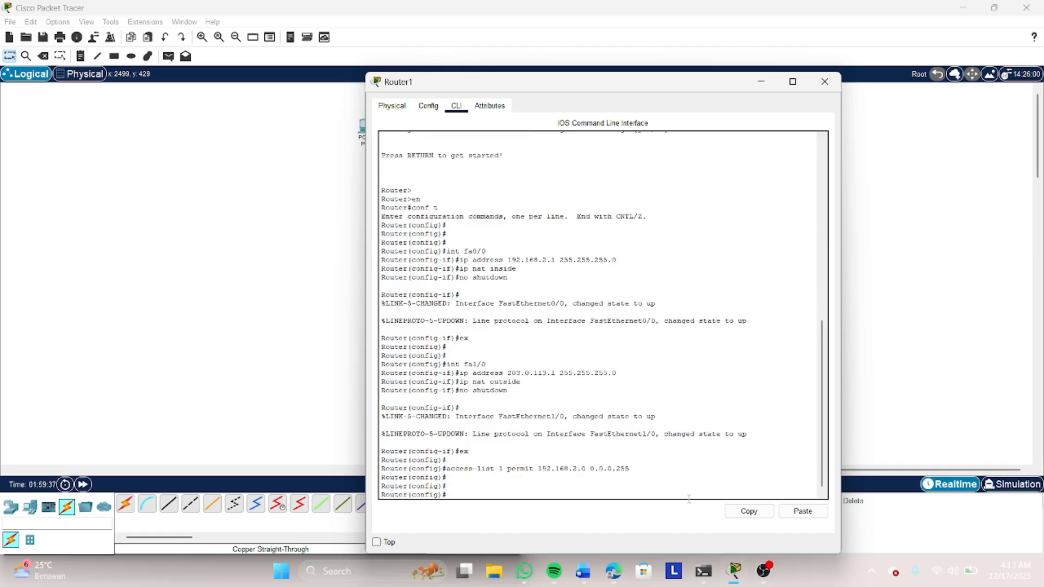
Define the NAT pool NATPOOL from 203.0.113.20 to 203.0.113.30 with netmask 255.255.255.0.
text(ip nat pool NATPOOL 203.0.113.2)
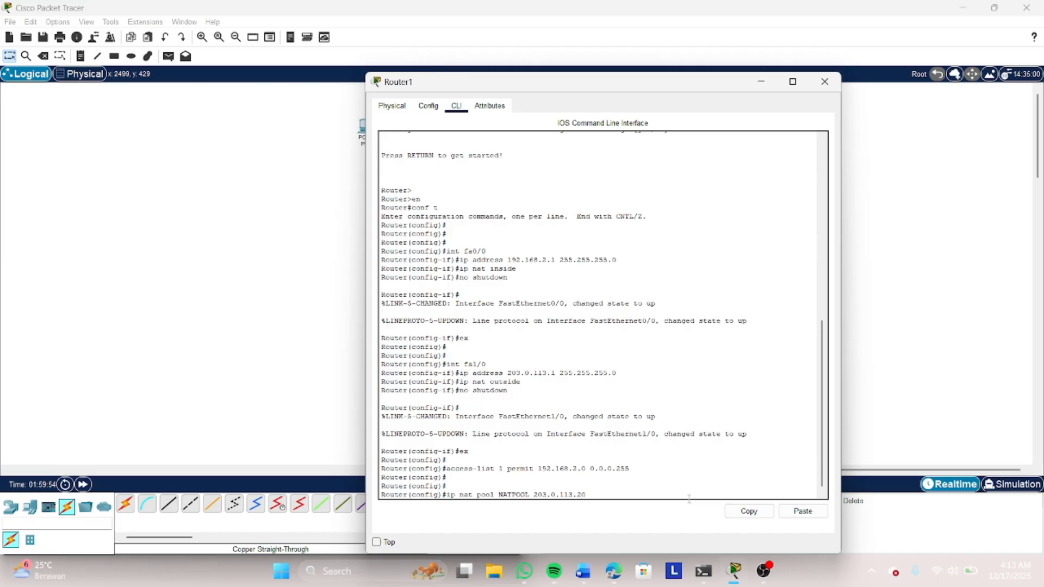
text(0 203.0.113.30 NETMASK)
key(BackSpace)
key(BackSpace)
key(BackSpace)
key(BackSpace)
key(BackSpace)
key(BackSpace)
key(BackSpace)
text(netmask 255.255.255)
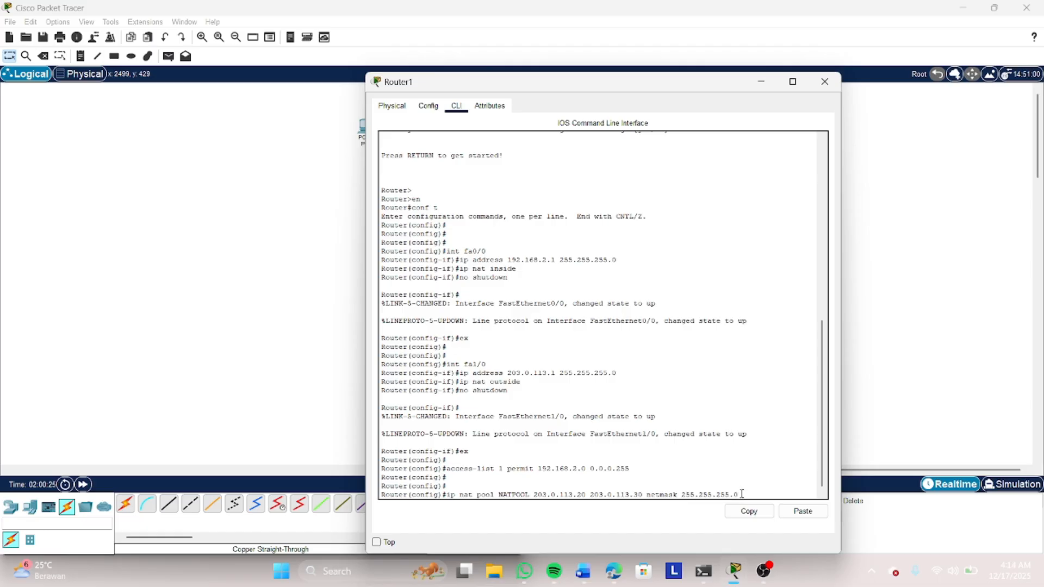
text(.0)
key(Return)
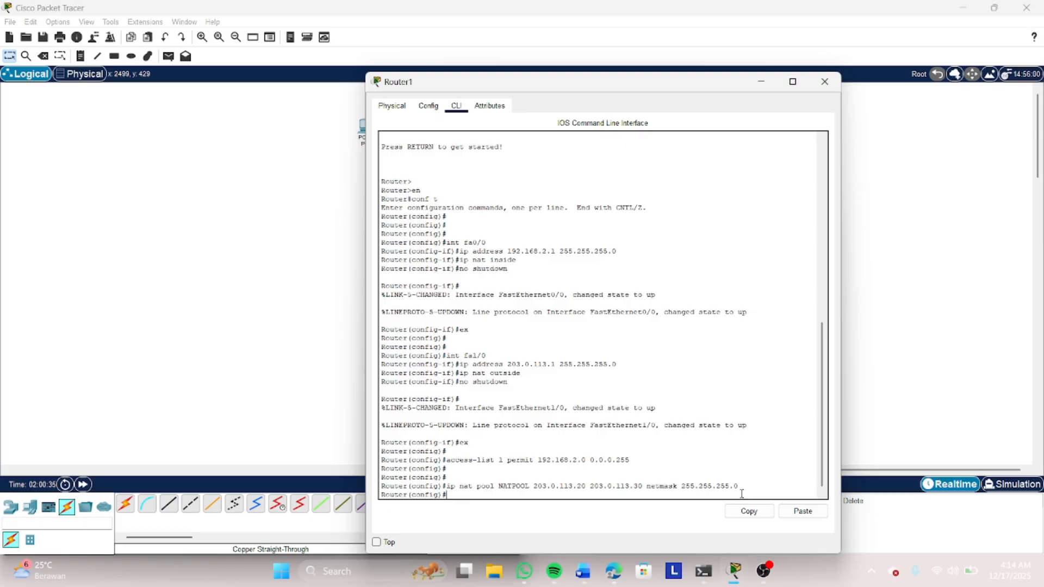
Link access list 1 to NATPOOL with "ip nat inside source list 1 pool NATPOOL" and close Router1's window.
text(ip nat inside source list 1 po)
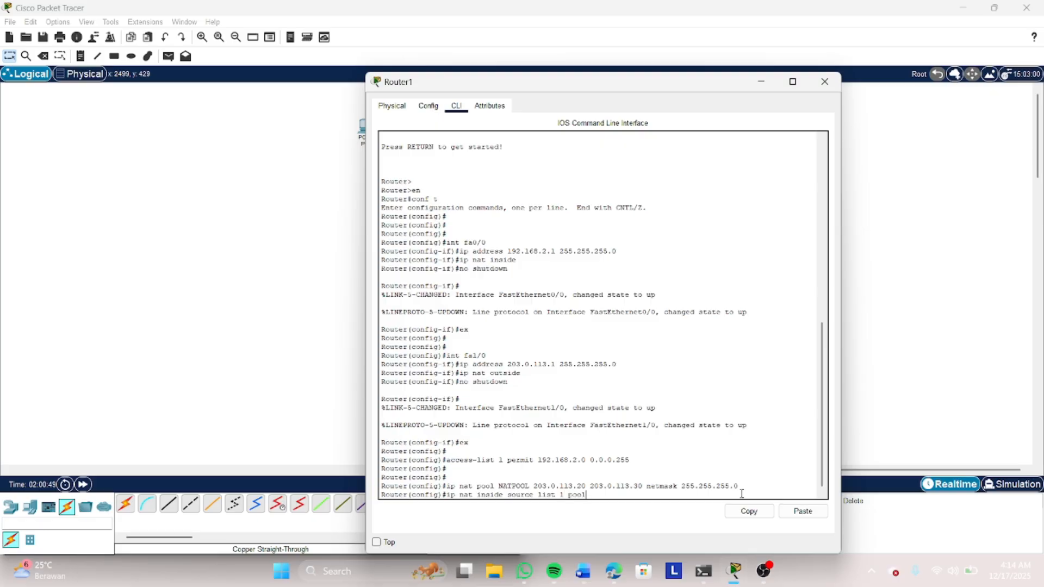
text(ol NATPOOL)
key(Return)
click(825, 81)
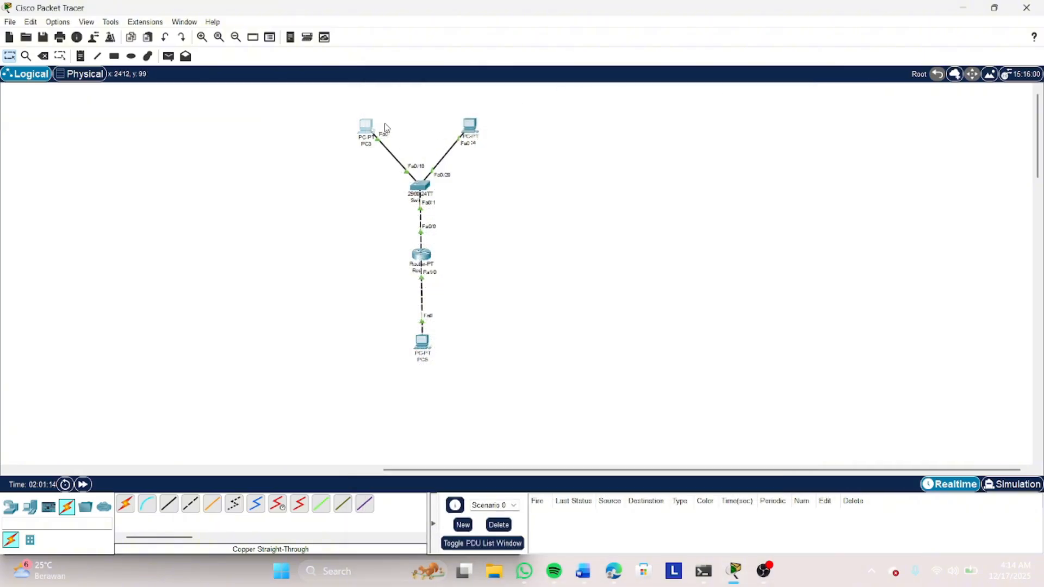
Give PC3 the static IPv4 address 192.168.2.2 with subnet mask 255.255.255.0.
click(368, 130)
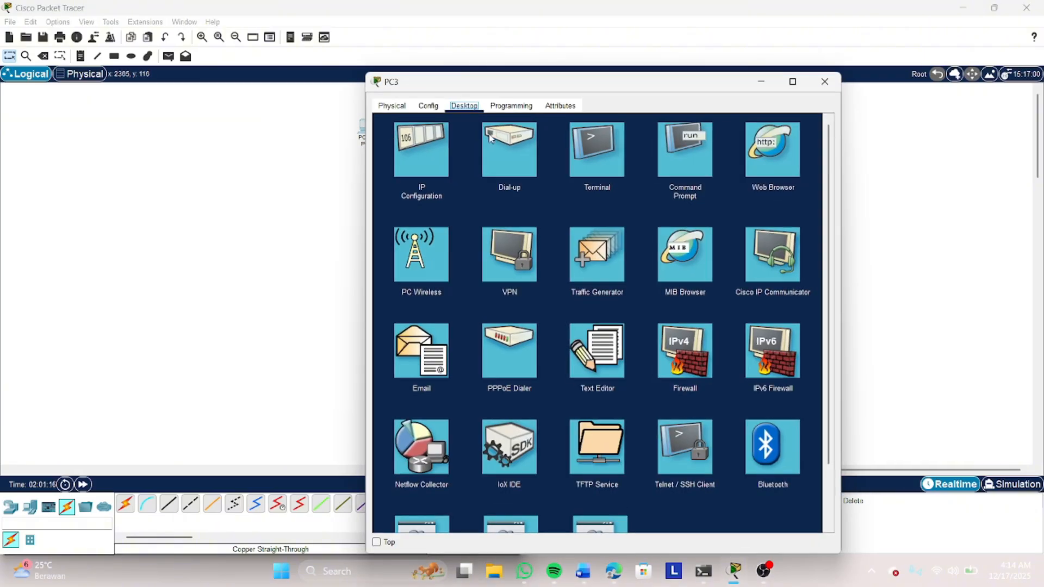
click(419, 149)
click(550, 187)
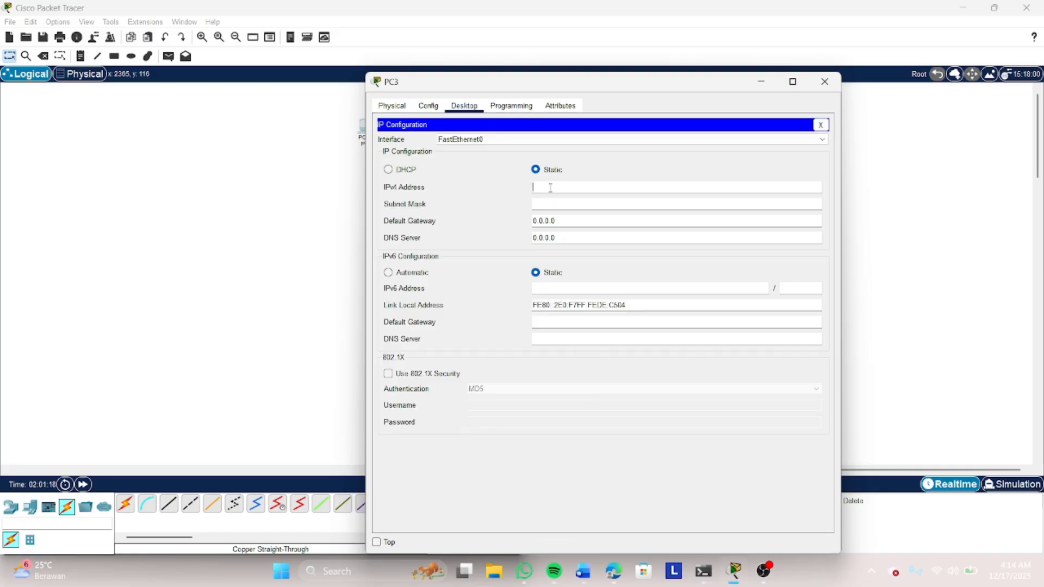
text(192.168.2.2)
key(Tab)
click(550, 187)
drag(576, 187, 517, 196)
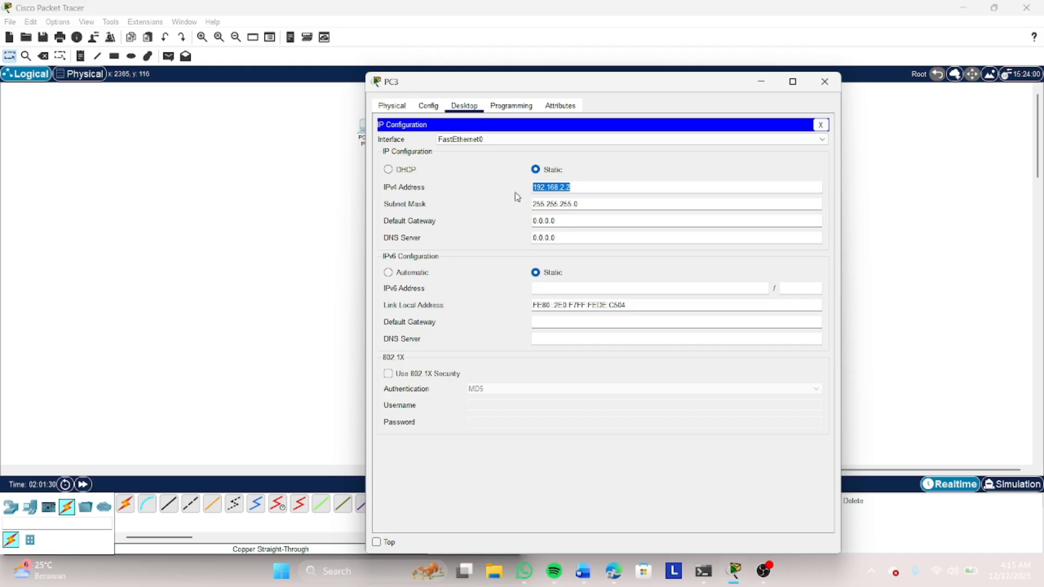
Set PC3's default gateway to 192.168.2.1 and close its window.
click(563, 219)
key(BackSpace)
key(BackSpace)
key(BackSpace)
key(BackSpace)
key(BackSpace)
key(BackSpace)
key(BackSpace)
text(192.168.2.1)
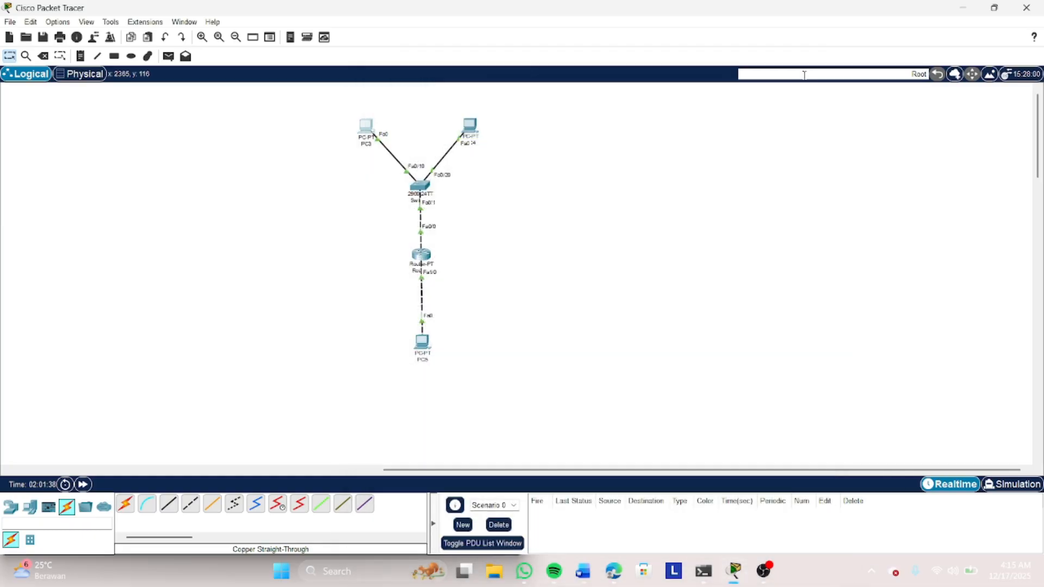
click(824, 81)
Give PC4 the static IPv4 address 192.168.2.3 with subnet mask 255.255.255.0.
click(470, 126)
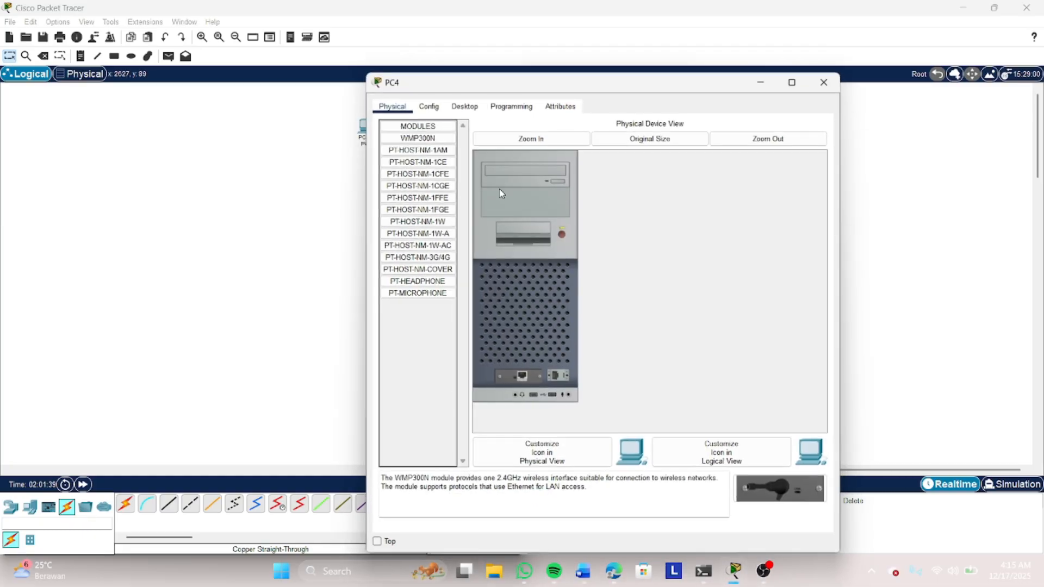
click(455, 106)
click(413, 161)
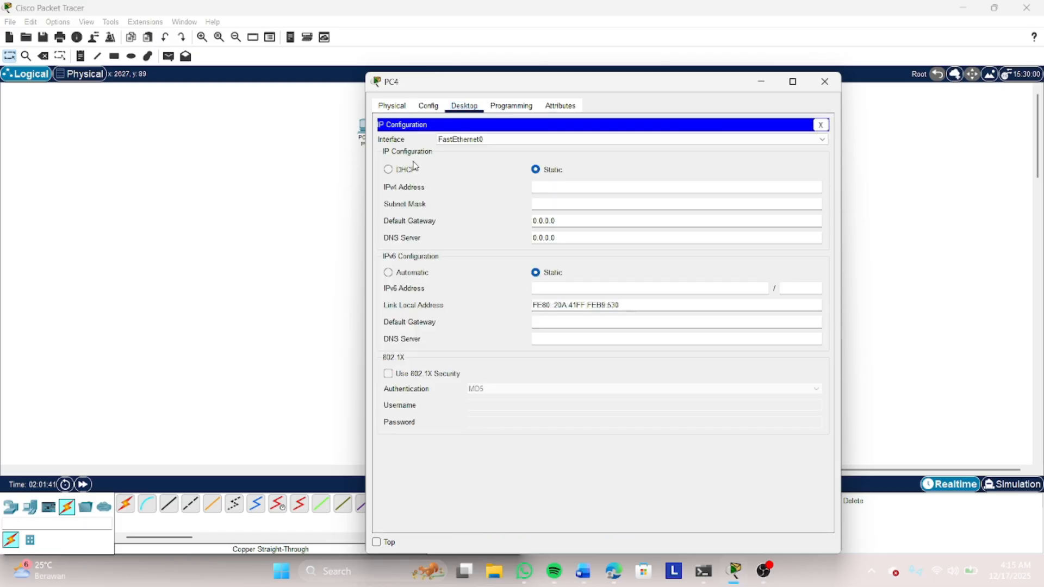
click(544, 186)
text(192.168.2.2)
key(BackSpace)
text(3)
key(Tab)
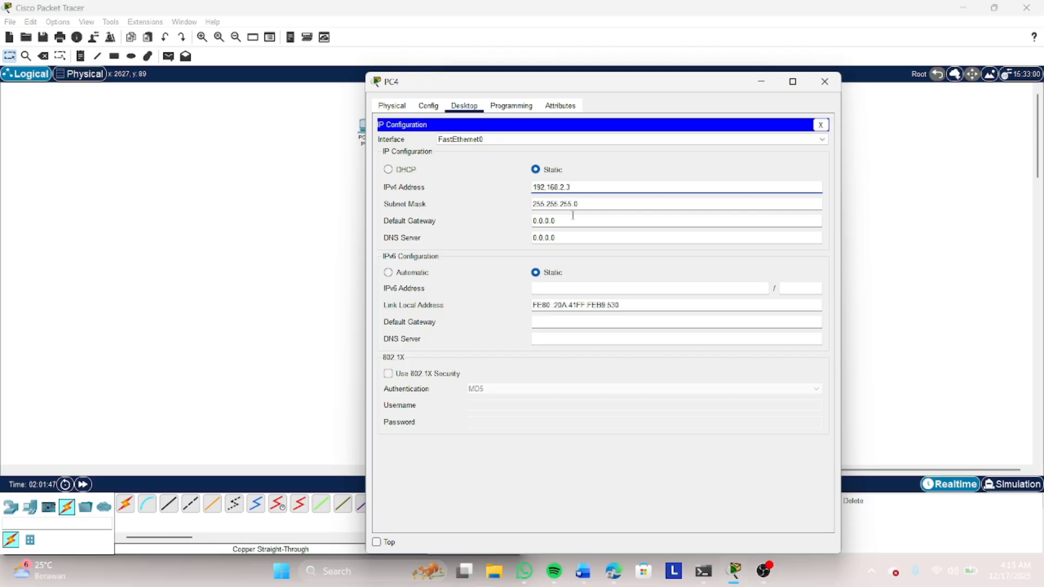
Set PC4's default gateway to 192.168.2.1.
click(575, 220)
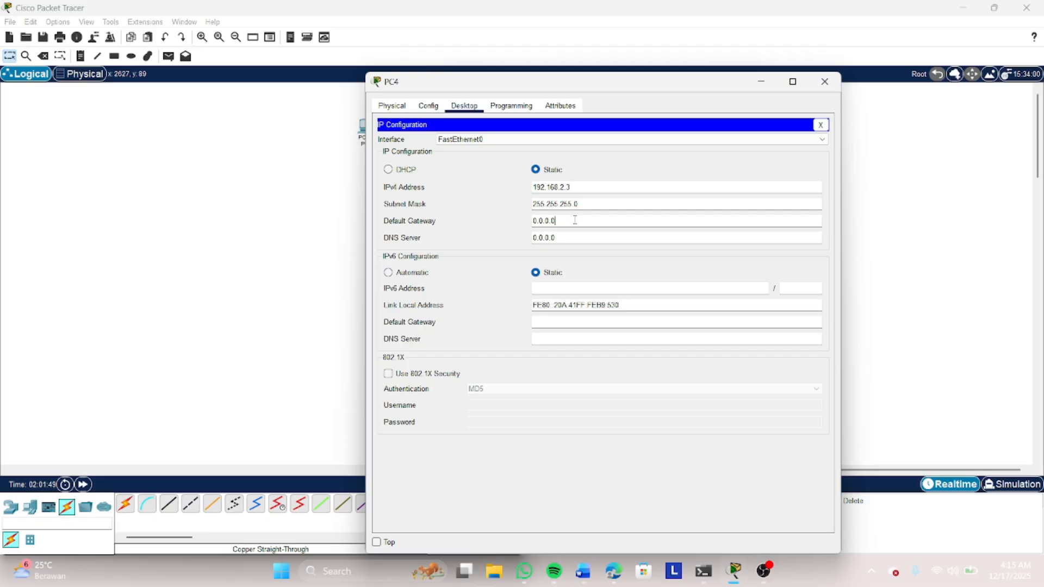
key(BackSpace)
key(BackSpace)
key(BackSpace)
key(BackSpace)
key(BackSpace)
key(BackSpace)
key(BackSpace)
text(192.168.2.2)
key(BackSpace)
text(1)
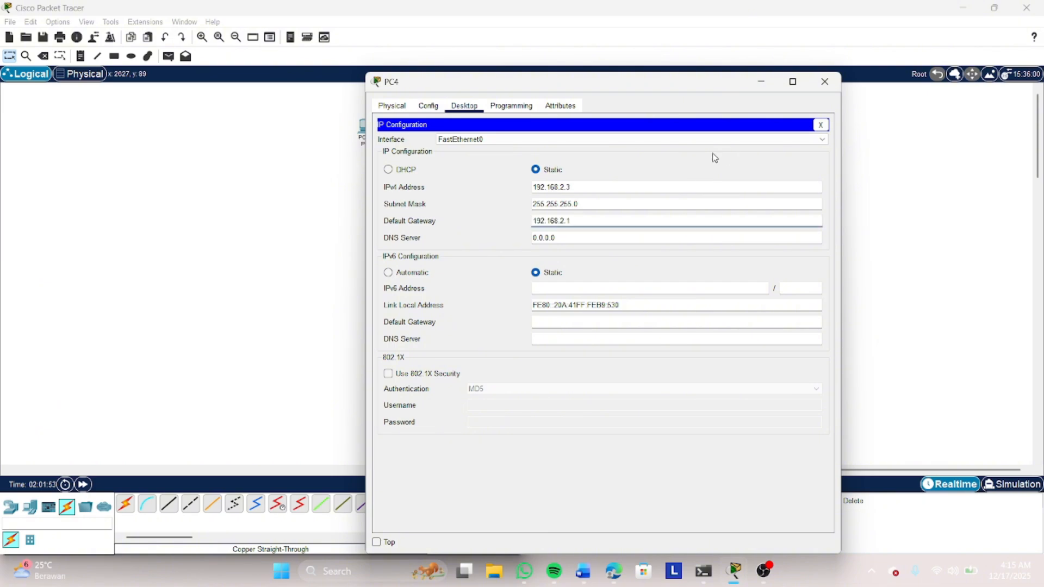
Give PC5 the static IPv4 address 203.0.113.2 with subnet mask 255.255.255.0.
drag(848, 86, 694, 162)
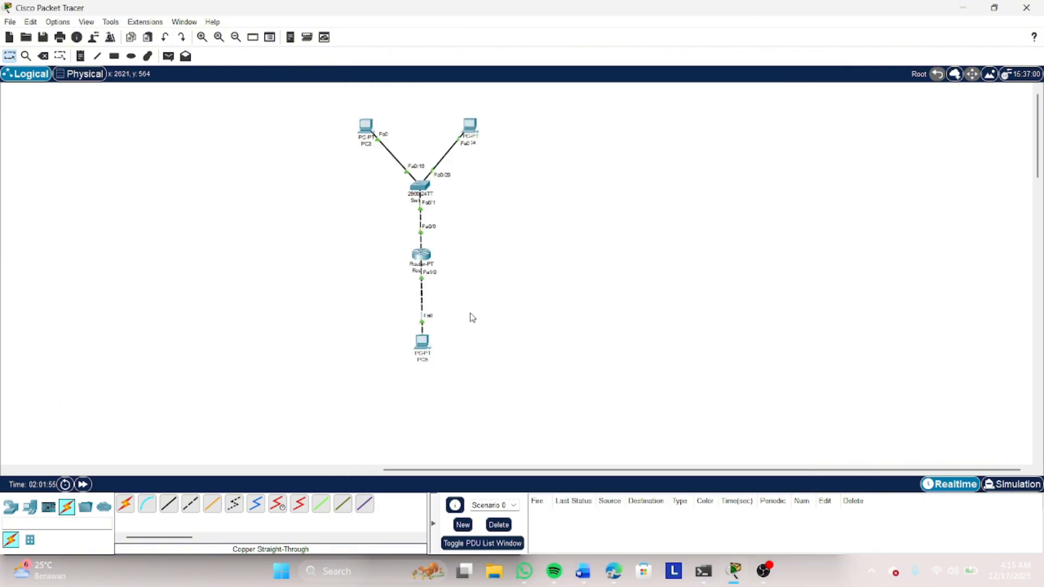
click(422, 342)
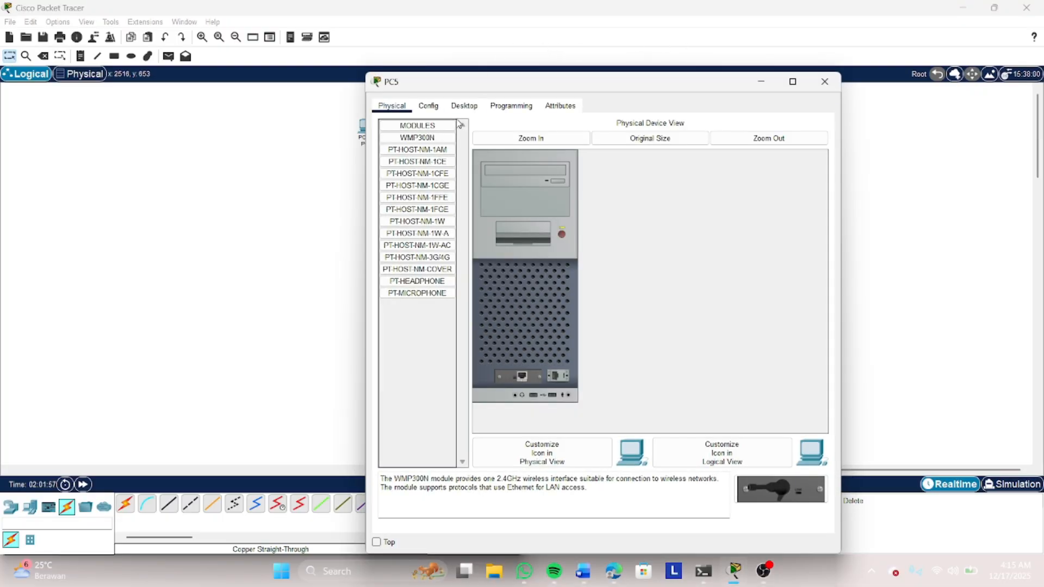
click(477, 109)
click(420, 163)
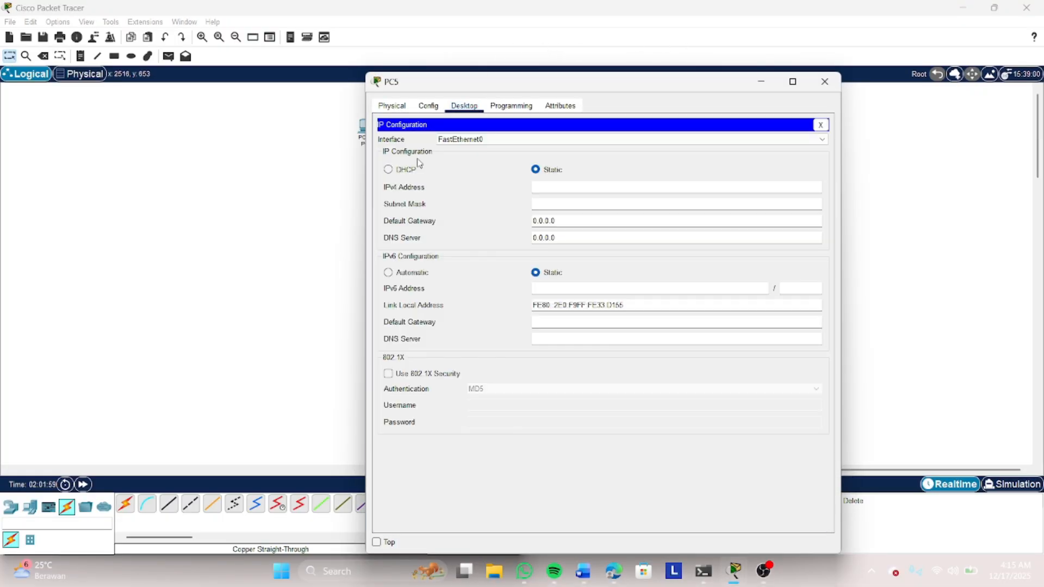
text(192.168)
key(BackSpace)
key(BackSpace)
key(BackSpace)
key(BackSpace)
key(BackSpace)
key(BackSpace)
key(BackSpace)
text(203.0)
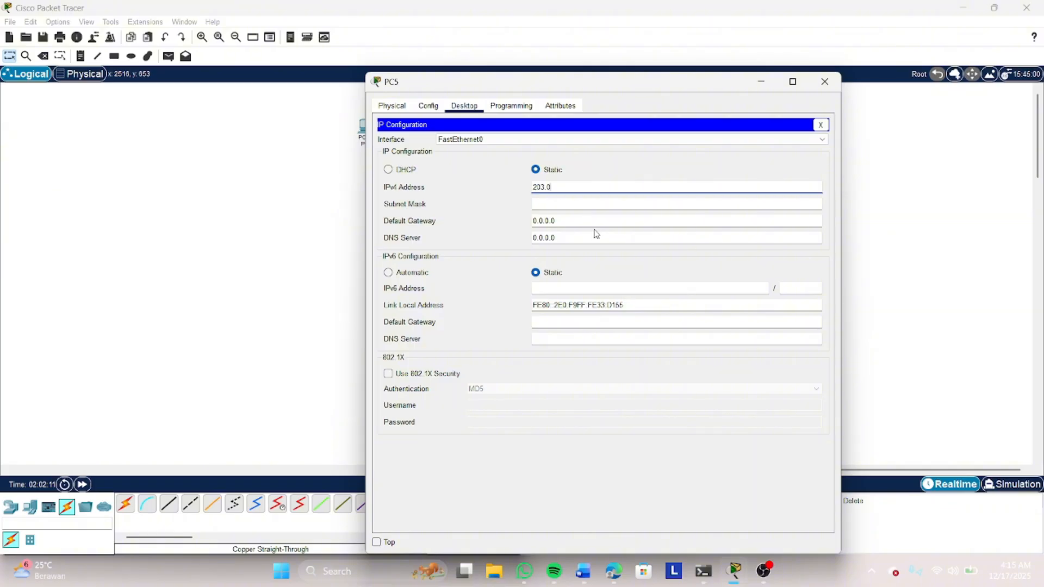
text(.113.2)
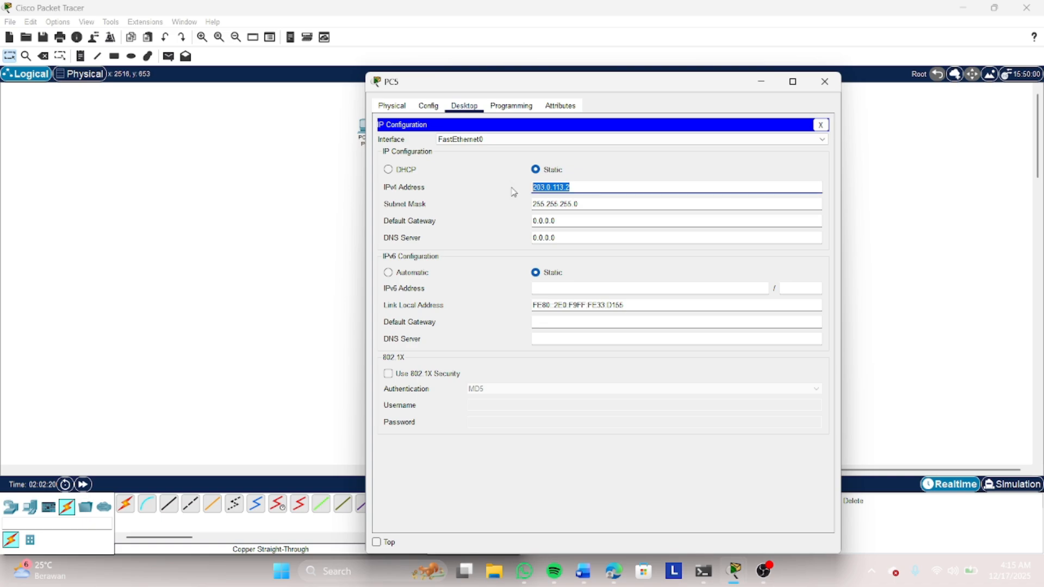
Set PC5's default gateway to 203.0.113.1 and close its window.
click(591, 222)
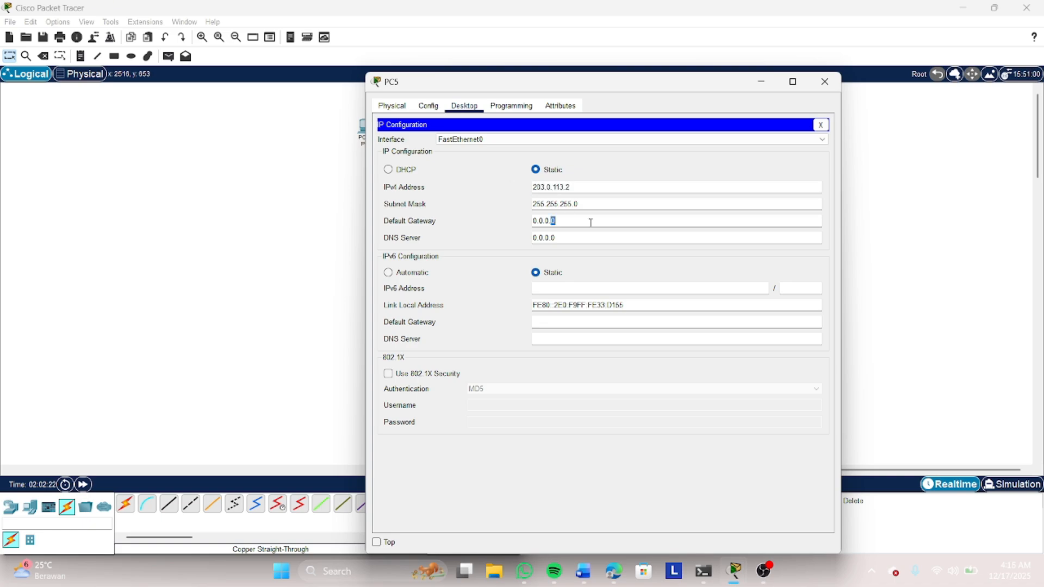
key(BackSpace)
key(BackSpace)
key(BackSpace)
key(BackSpace)
key(BackSpace)
key(BackSpace)
key(BackSpace)
text(203.0.113.2)
key(BackSpace)
text(1)
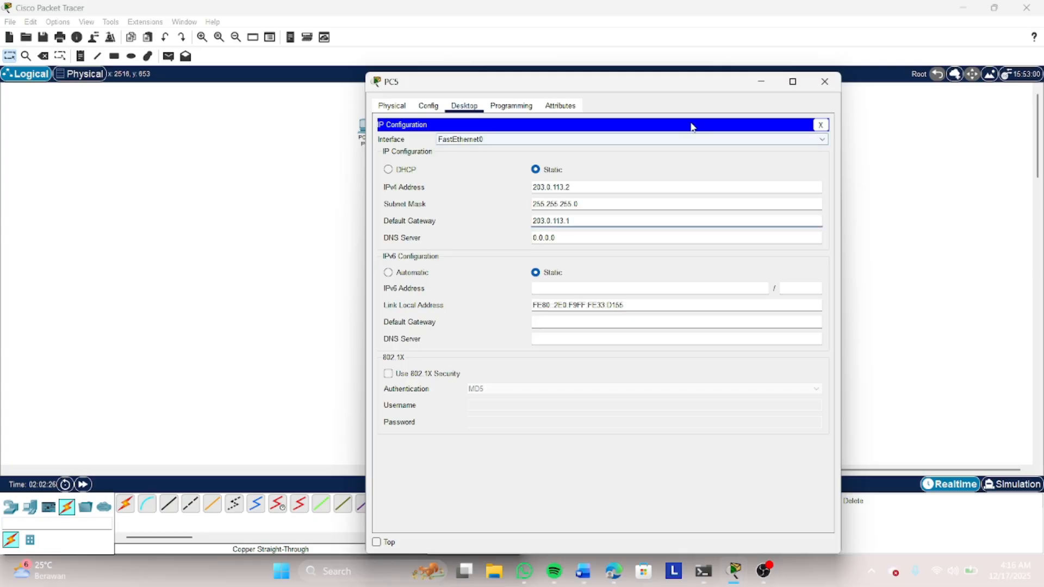
click(827, 82)
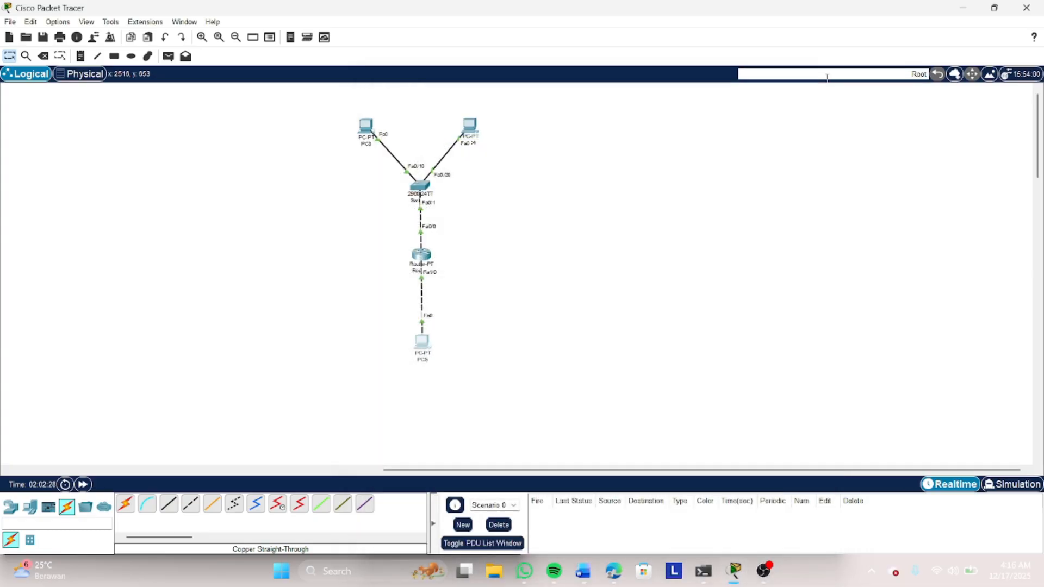
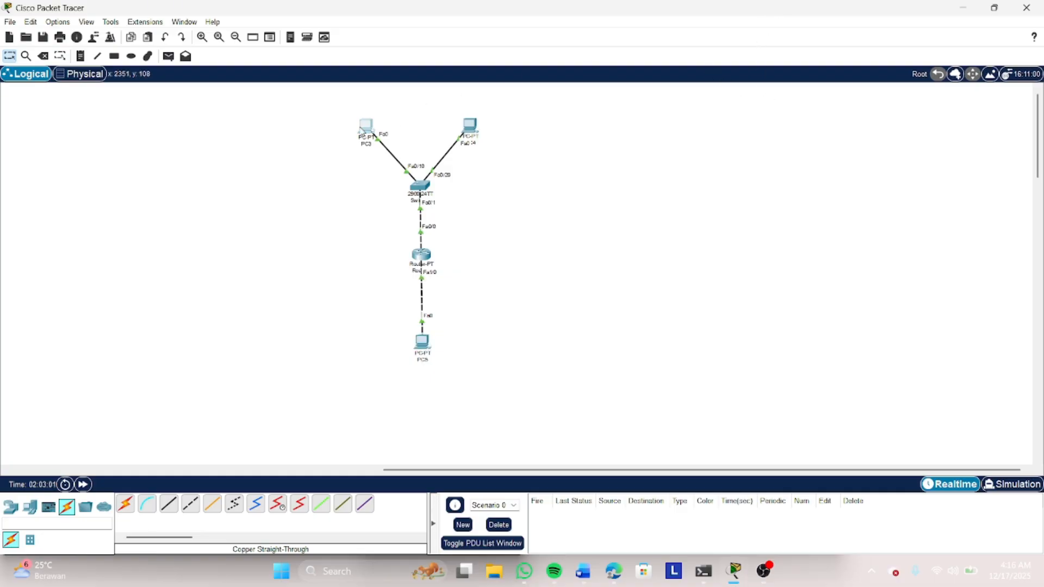
Ping 203.0.113.2 from PC3's command prompt.
click(364, 128)
click(688, 152)
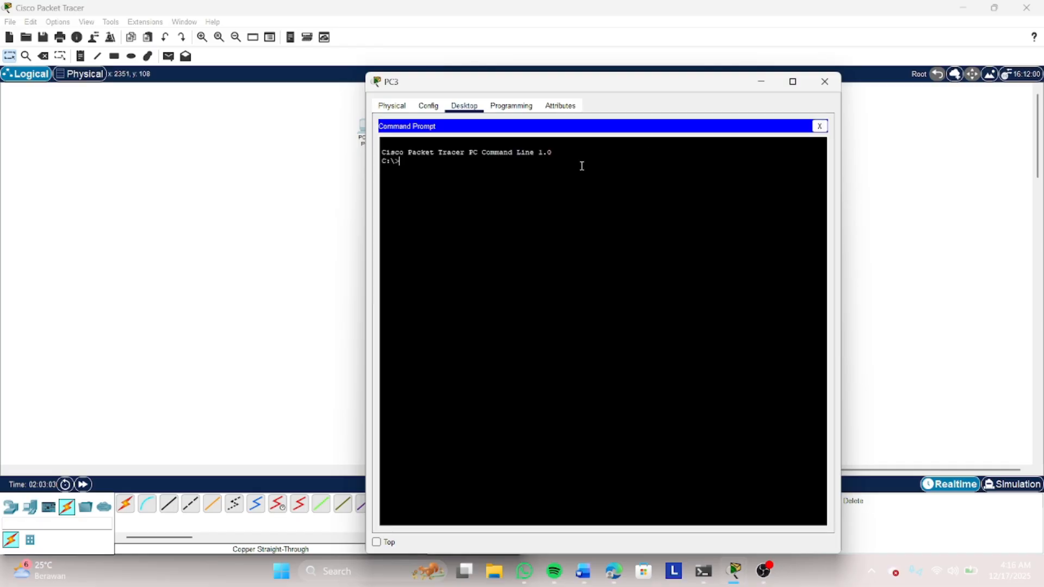
text(20)
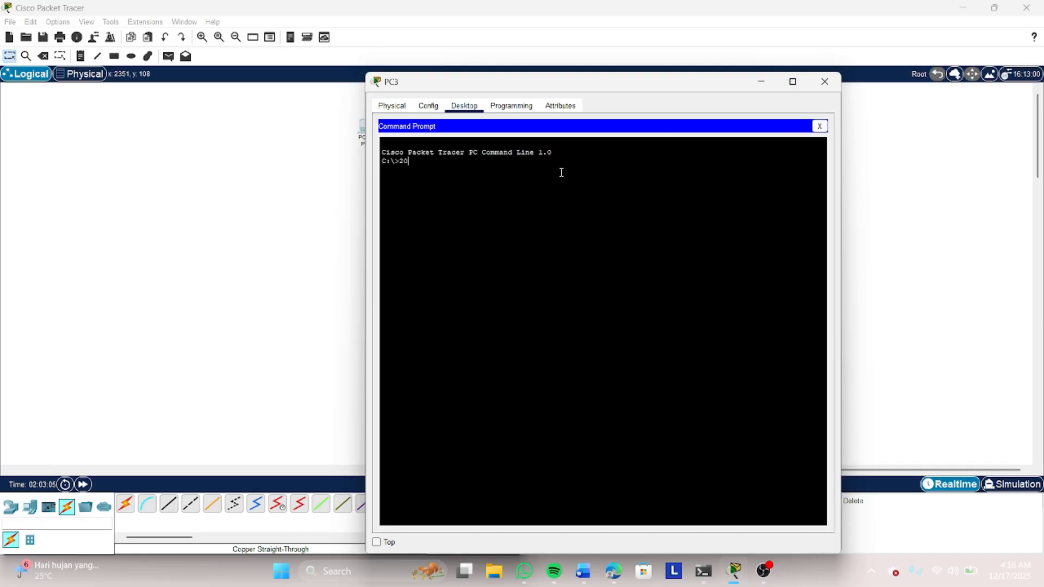
text(3)
key(BackSpace)
key(BackSpace)
key(BackSpace)
text(PING 203.0.113.2)
key(Return)
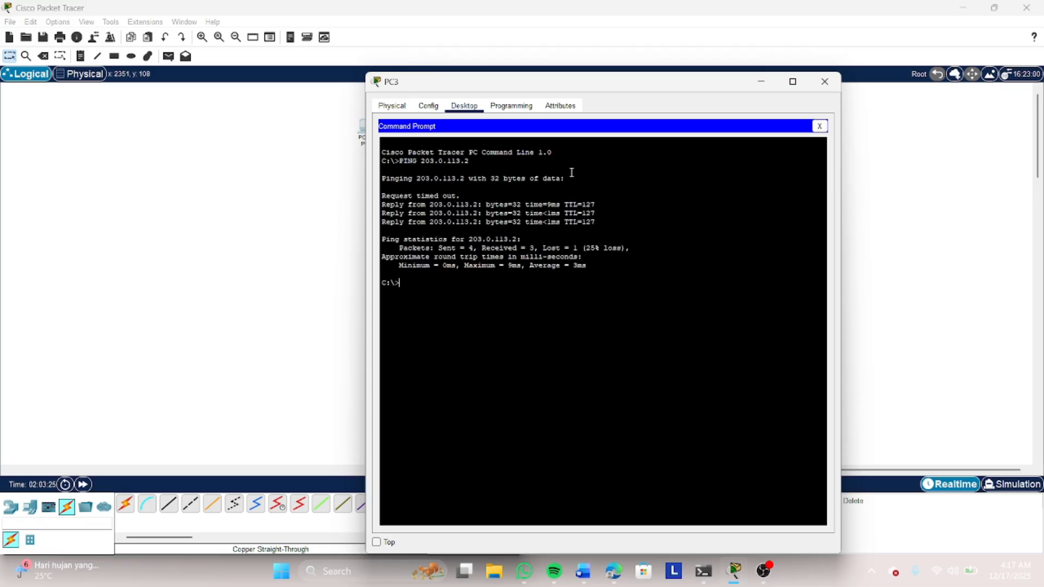
Repeat the ping to 203.0.113.2 from PC3 and close its window.
key(Up)
key(Return)
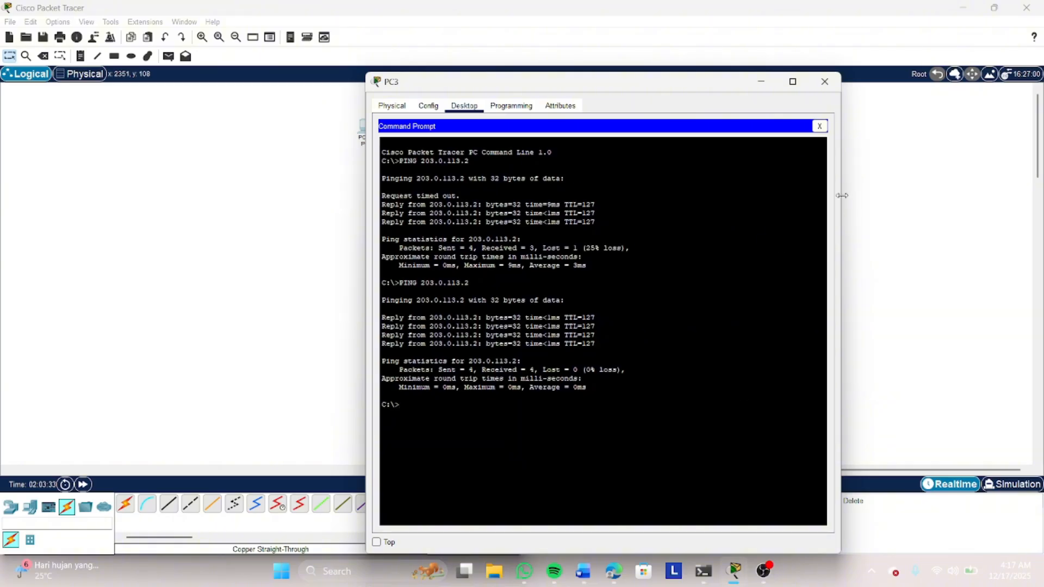
click(822, 80)
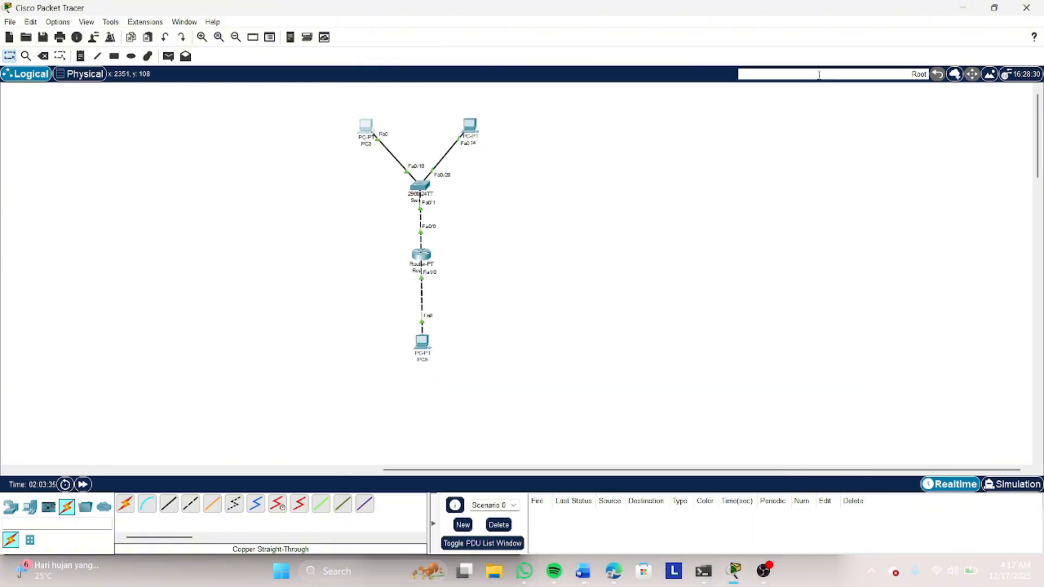
Display Router1's NAT translation table from configuration mode with "do show ip nat translations".
click(422, 260)
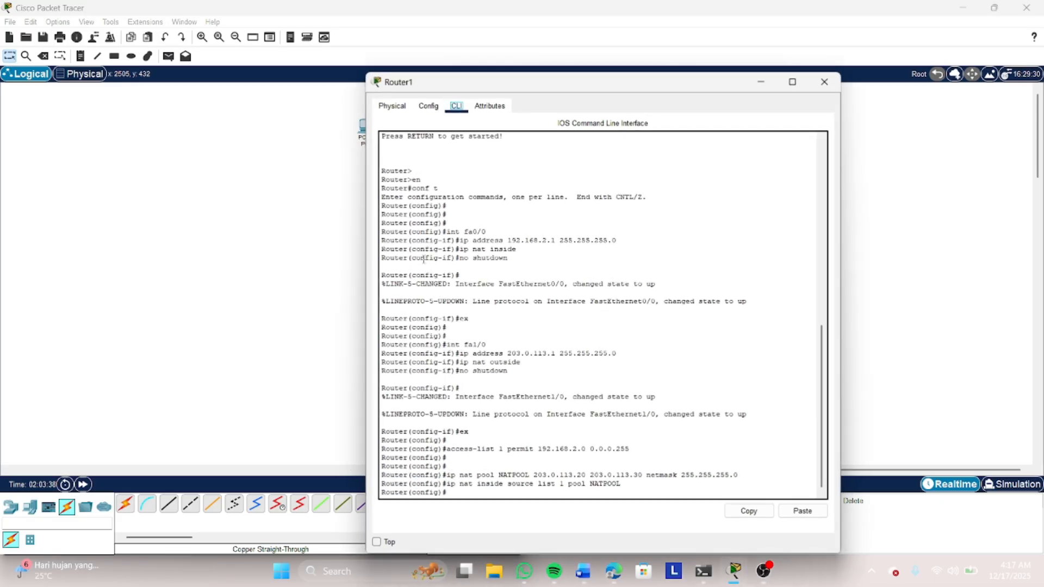
click(474, 492)
text(D)
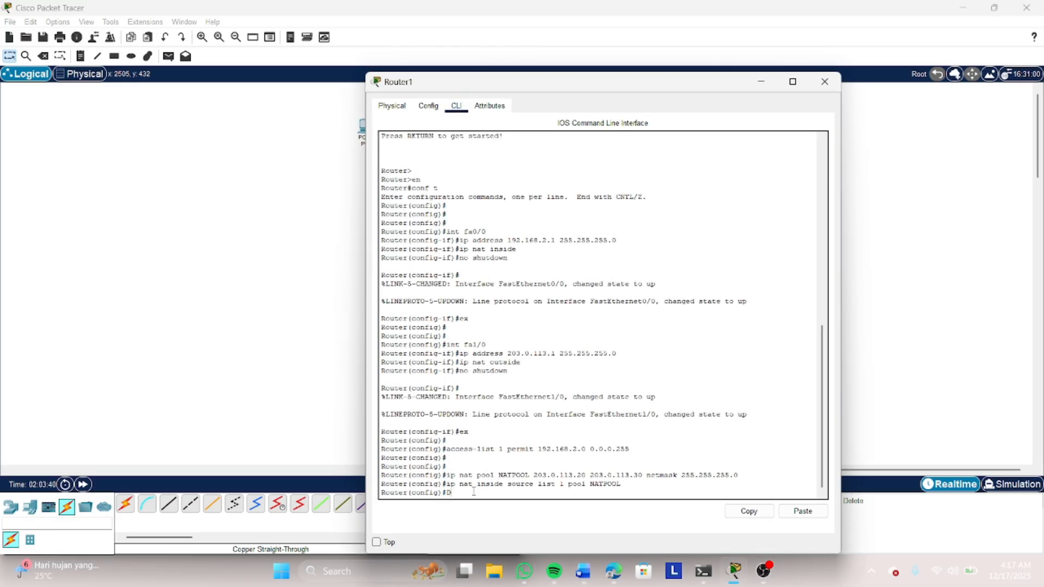
key(BackSpace)
text(do show ip nat translations)
key(Return)
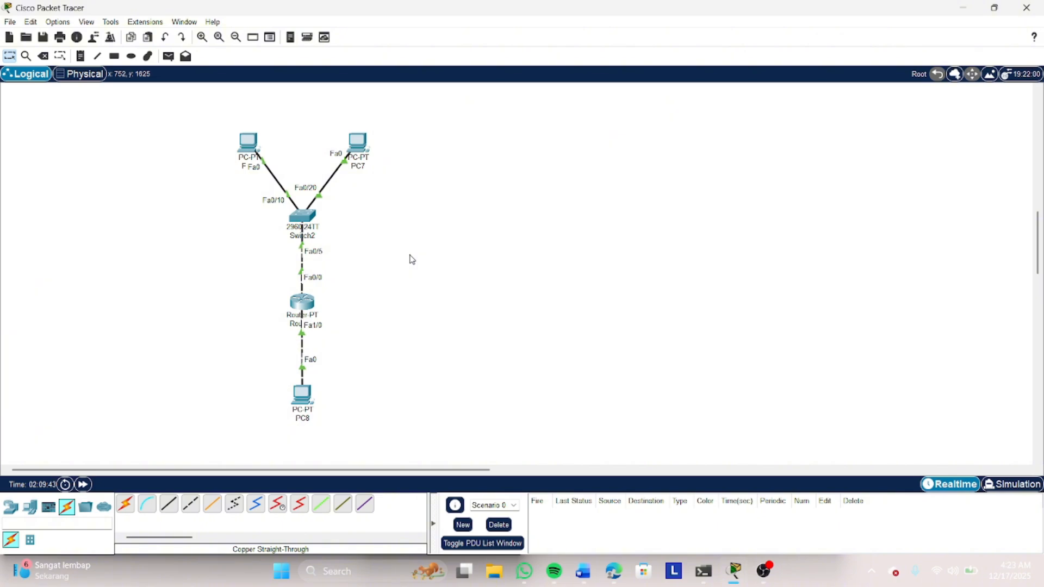
On Router2, permit 192.168.3.0 0.0.0.255 in access list 1 and configure inside source NAT overload for that list on interface fa1/0.
click(302, 301)
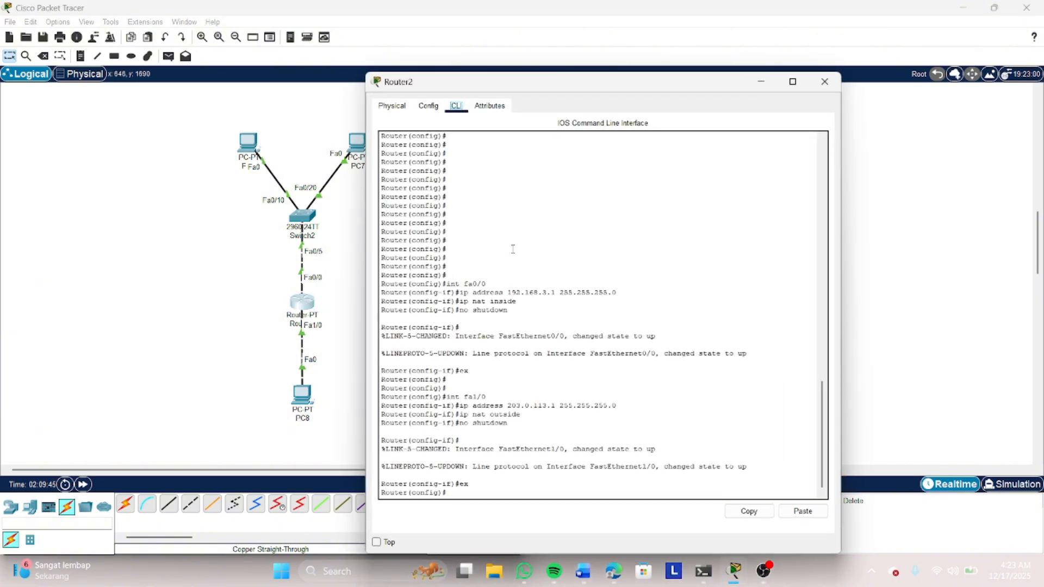
drag(562, 92, 537, 38)
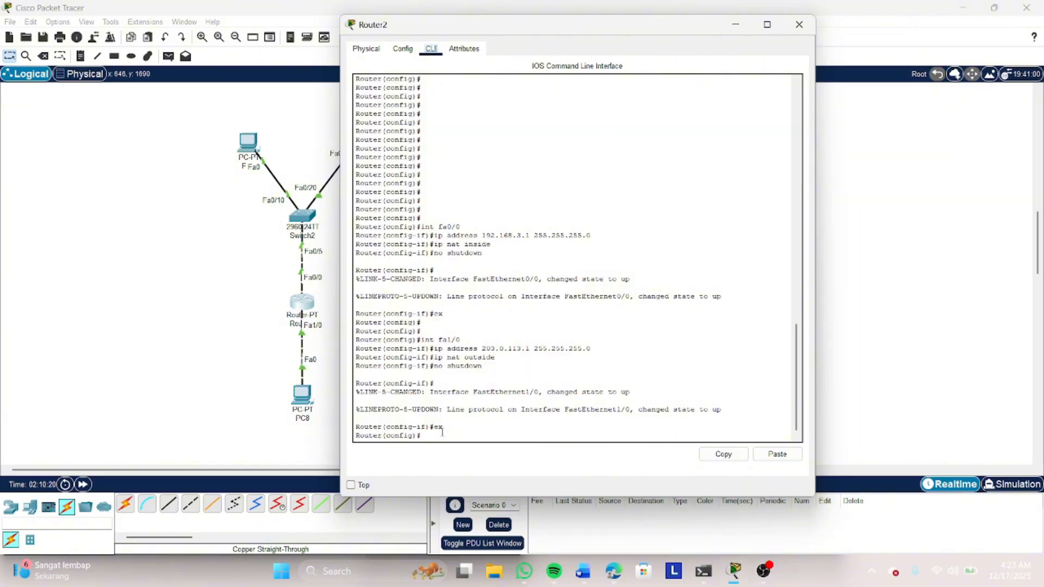
key(Return)
key(Return)
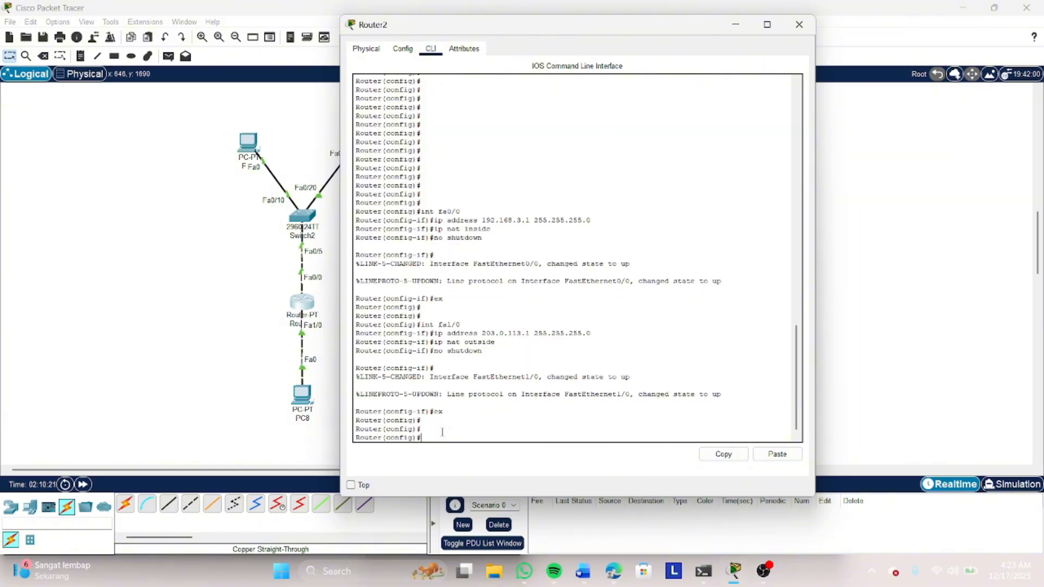
text(access-list 1 permit 192.168.3.0)
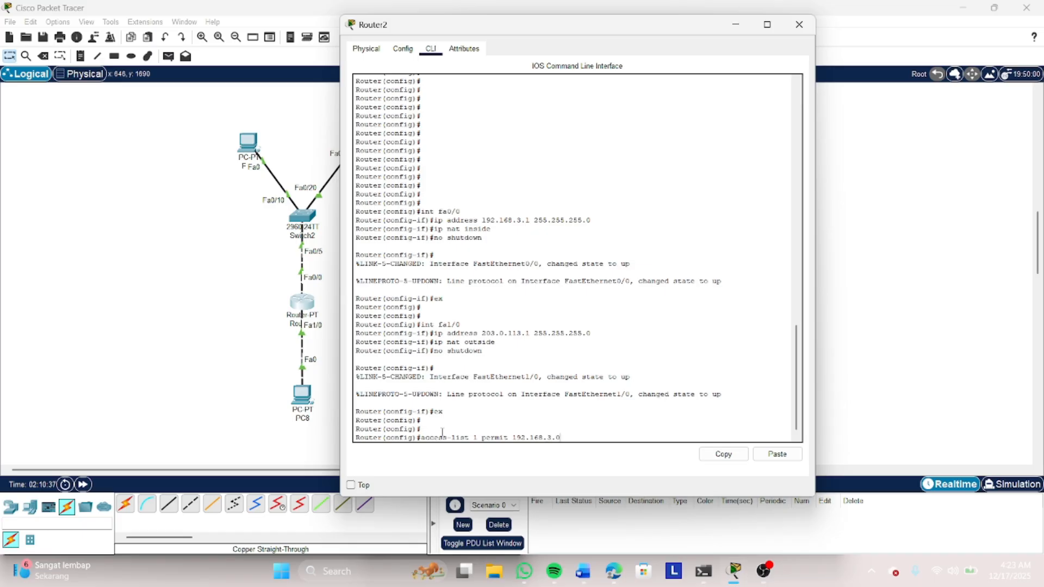
text( 0.0.0.255)
key(Return)
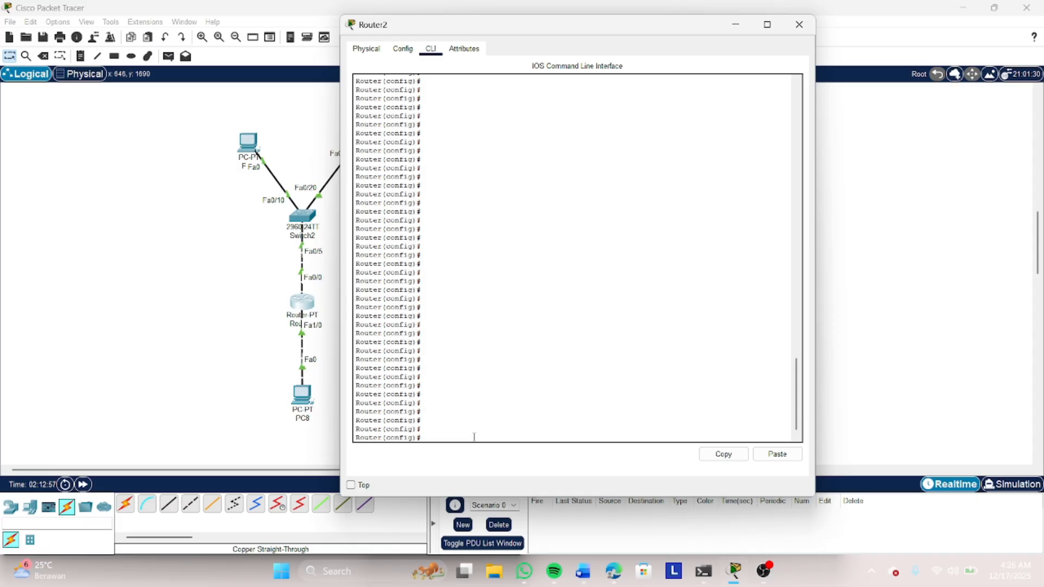
text(ip nat inside source list 1 interface fa1/0 overload)
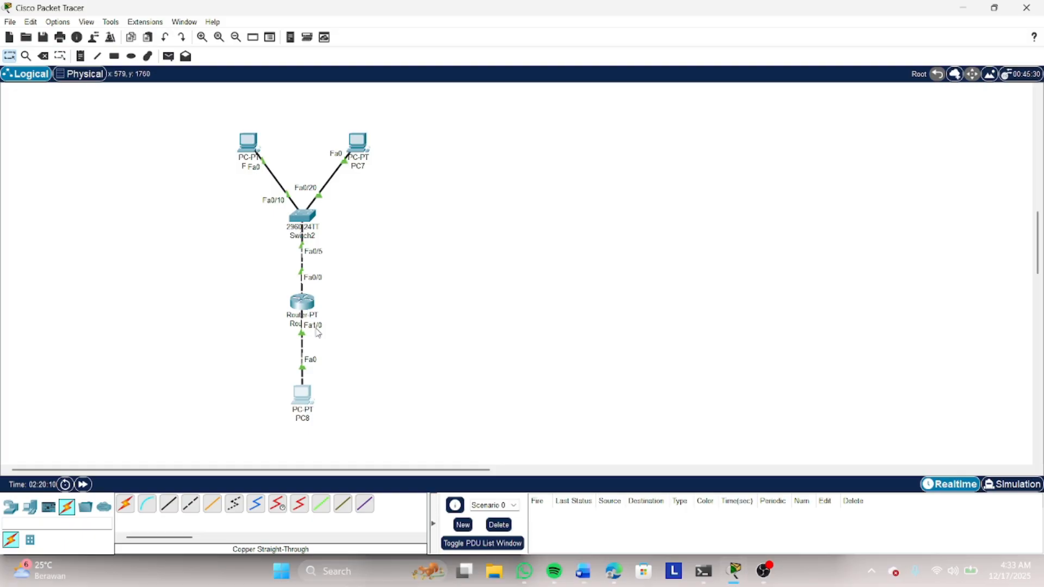
Open PC6's command prompt and move its window clear of the topology.
click(250, 142)
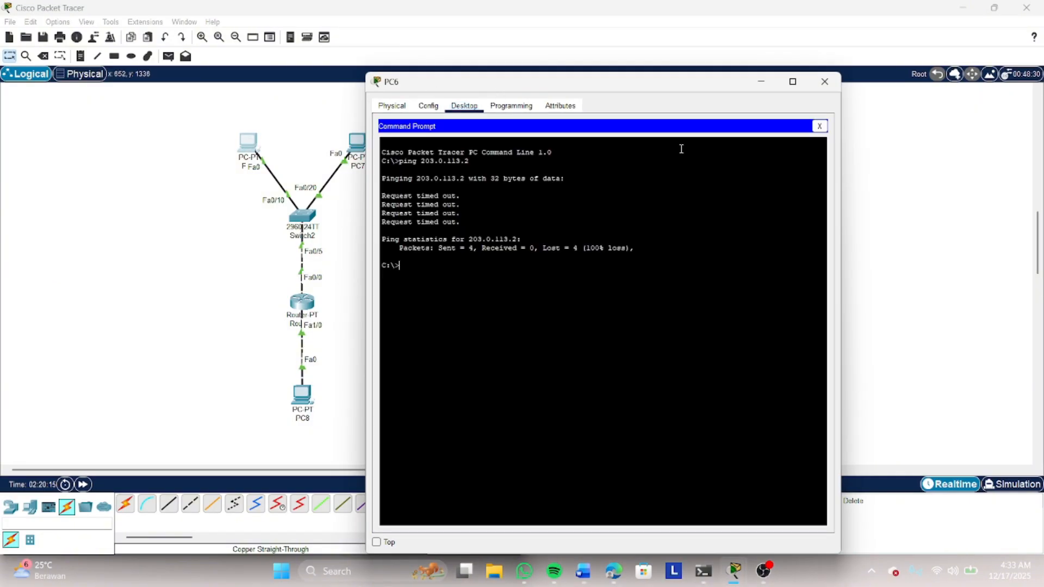
click(682, 152)
drag(686, 77, 745, 44)
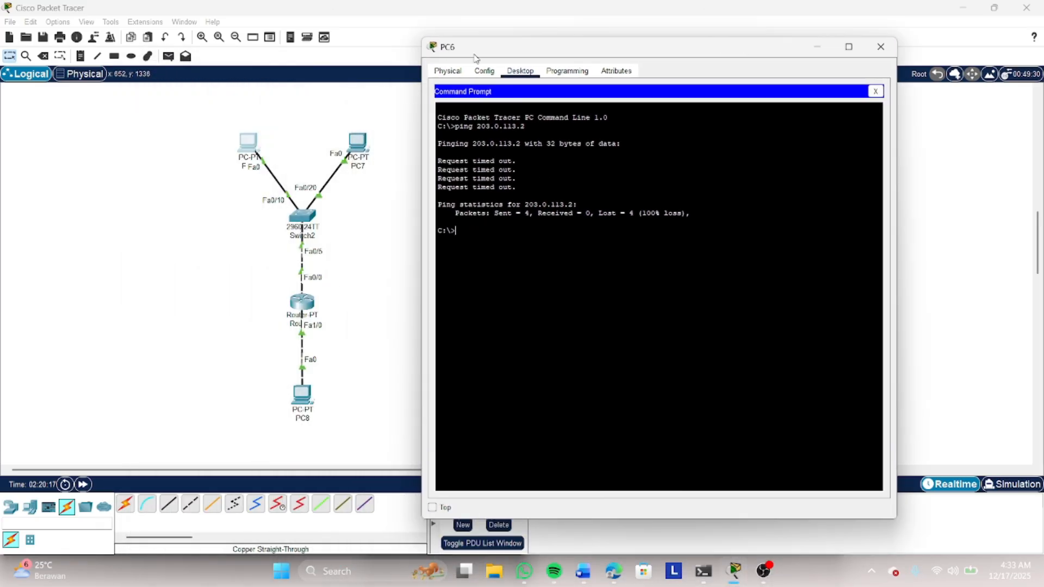
Check PC7's IP configuration and open its command prompt, moving the window clear of the topology.
click(356, 137)
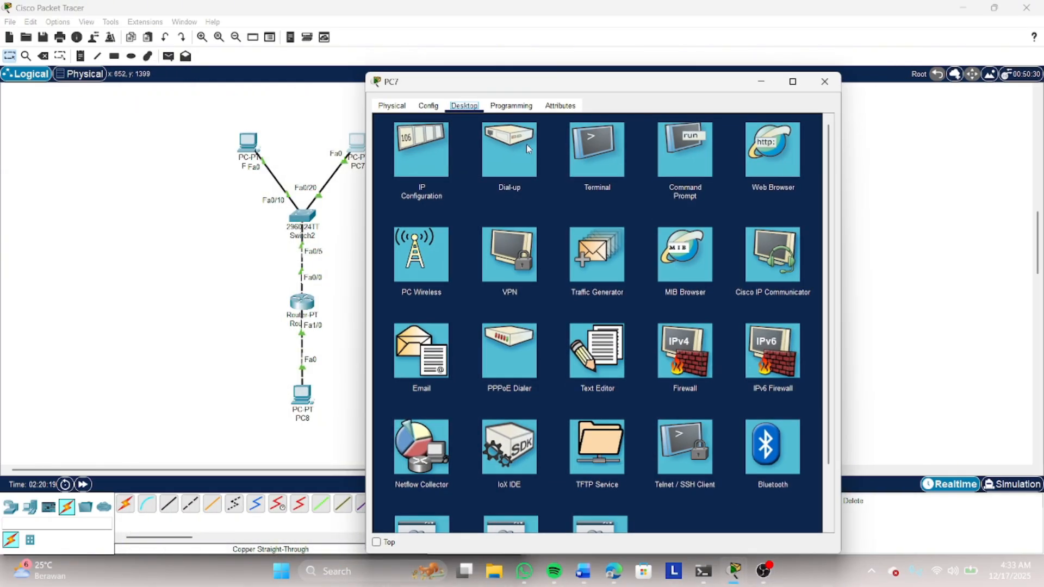
click(424, 162)
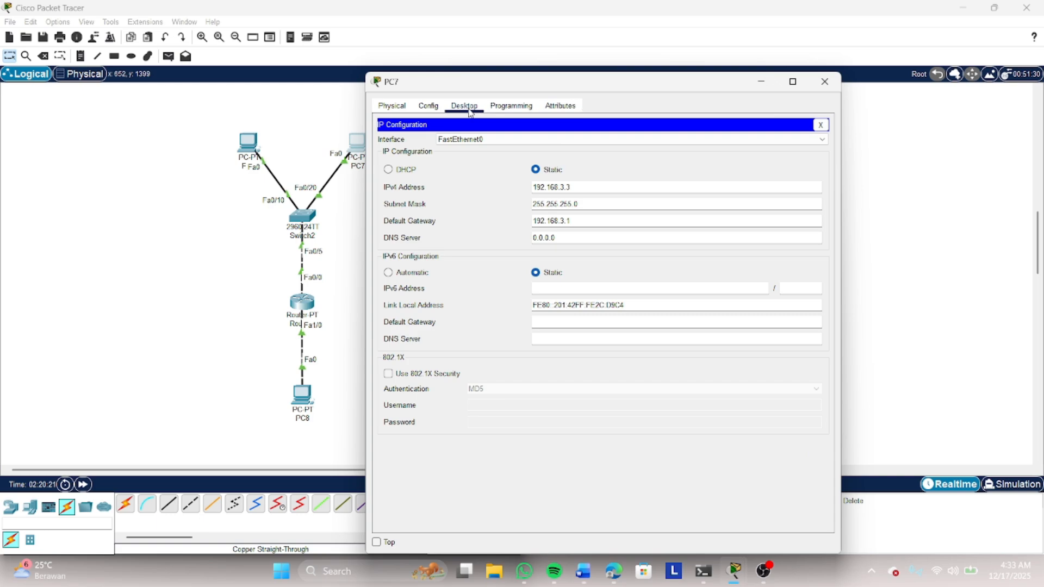
click(821, 125)
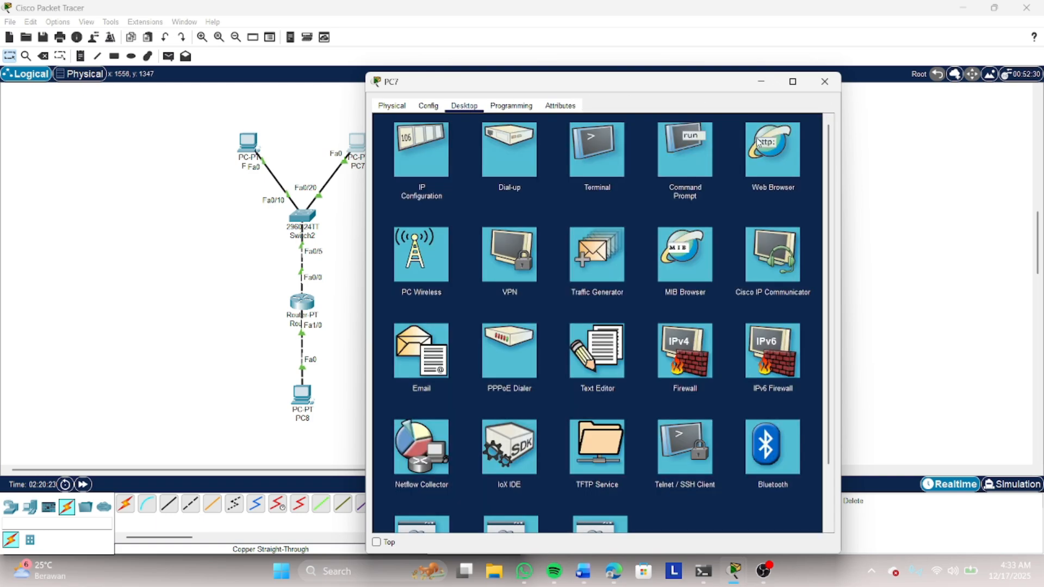
click(687, 154)
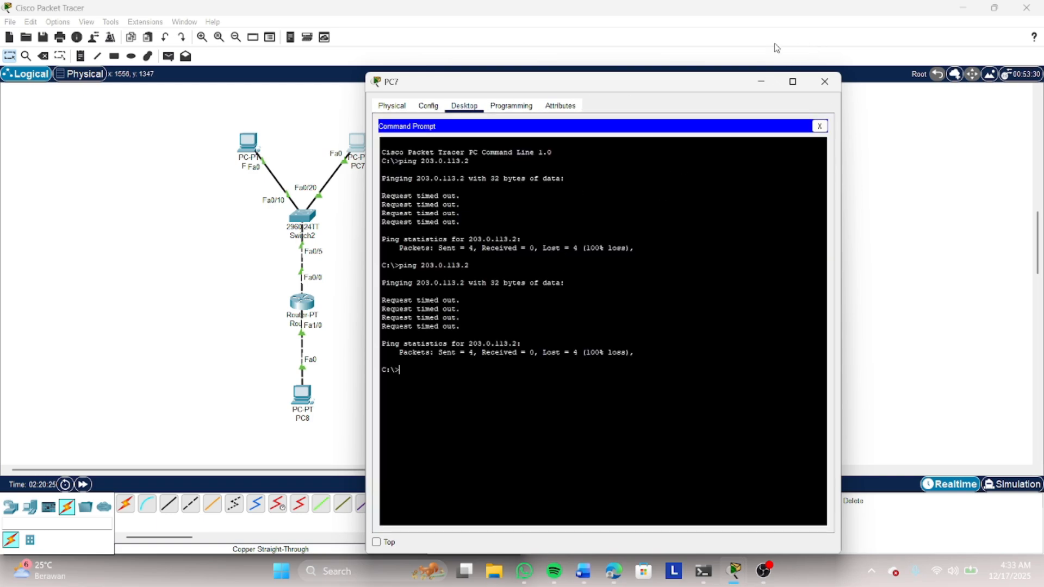
drag(731, 82, 803, 90)
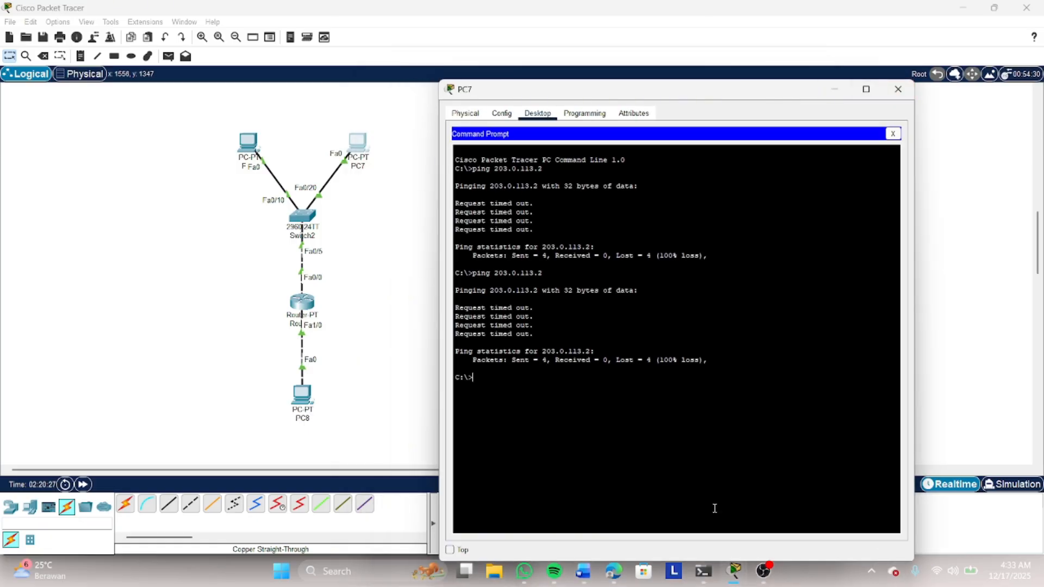
Arrange the PC6 and PC7 command prompt windows side by side across the screen.
mouse_move(740, 571)
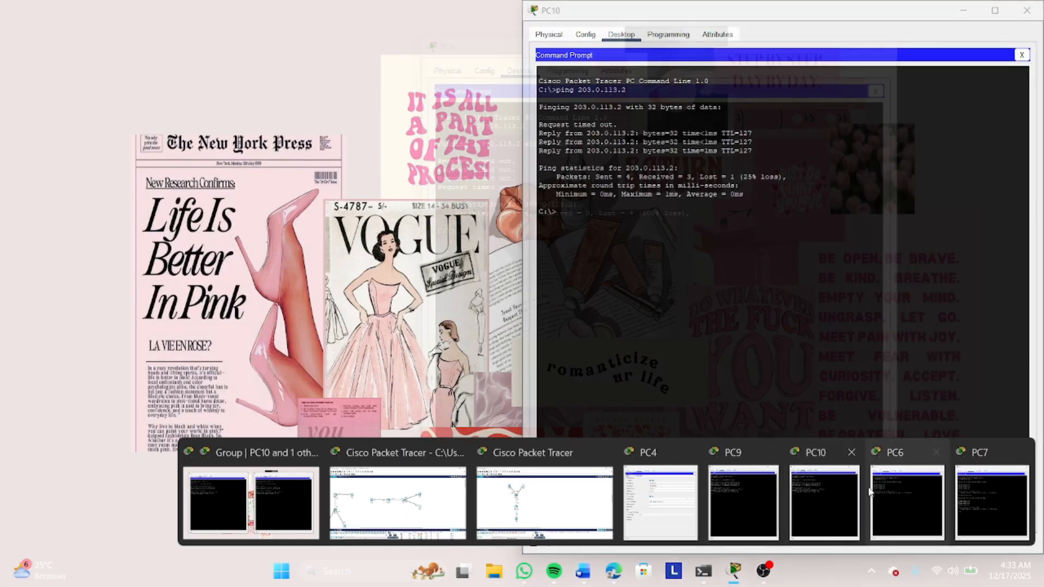
click(885, 486)
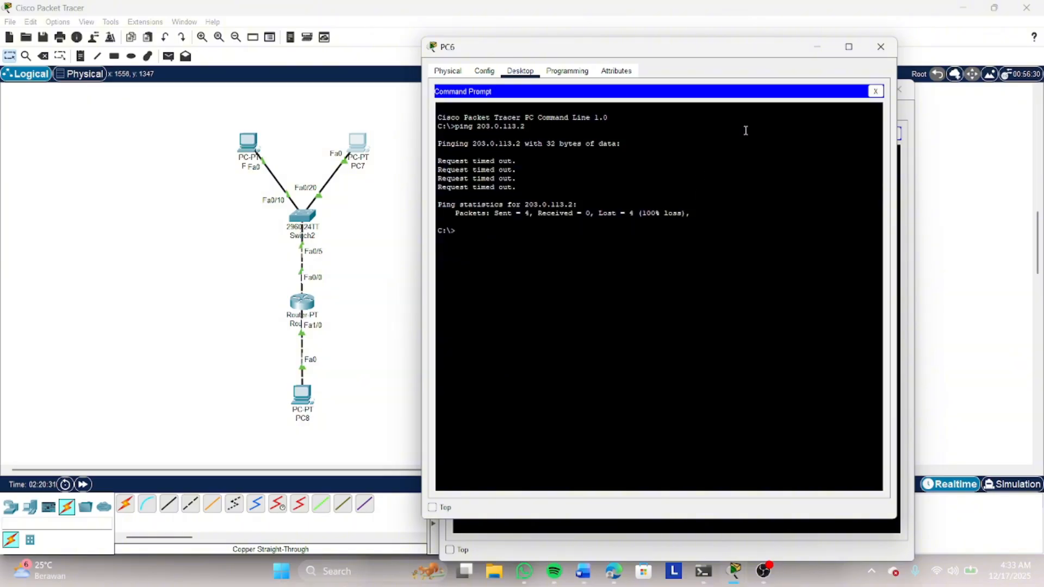
mouse_move(849, 46)
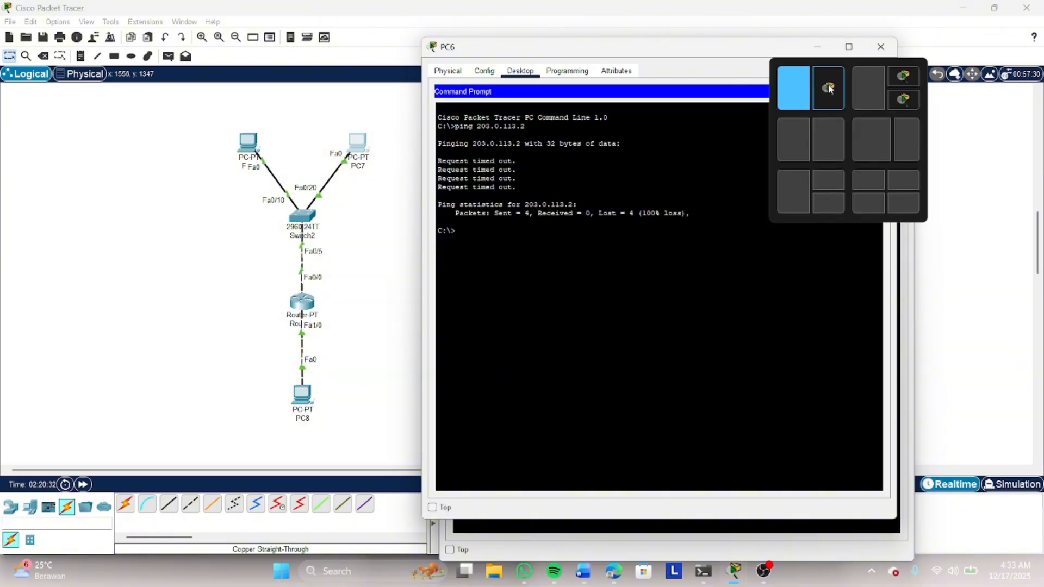
click(794, 89)
click(713, 119)
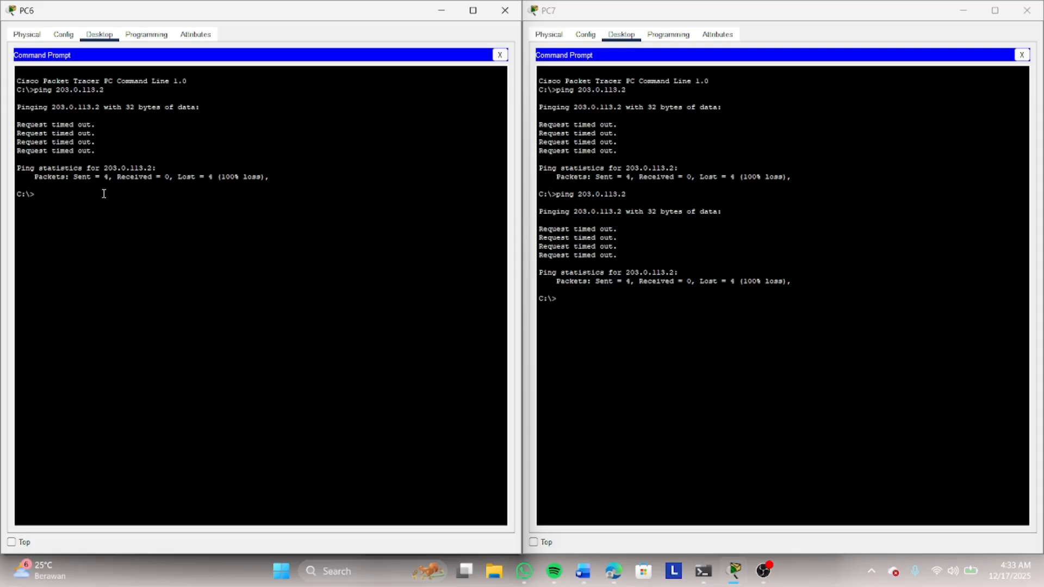
Ping 203.0.113.2 from PC6 and from PC7 in quick succession.
key(Up)
click(583, 308)
key(Up)
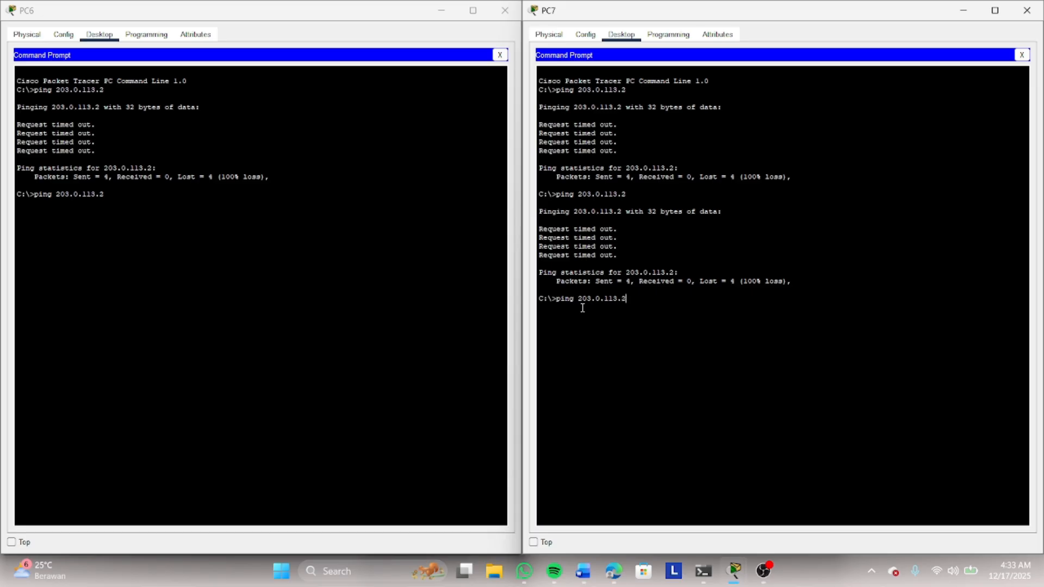
click(200, 203)
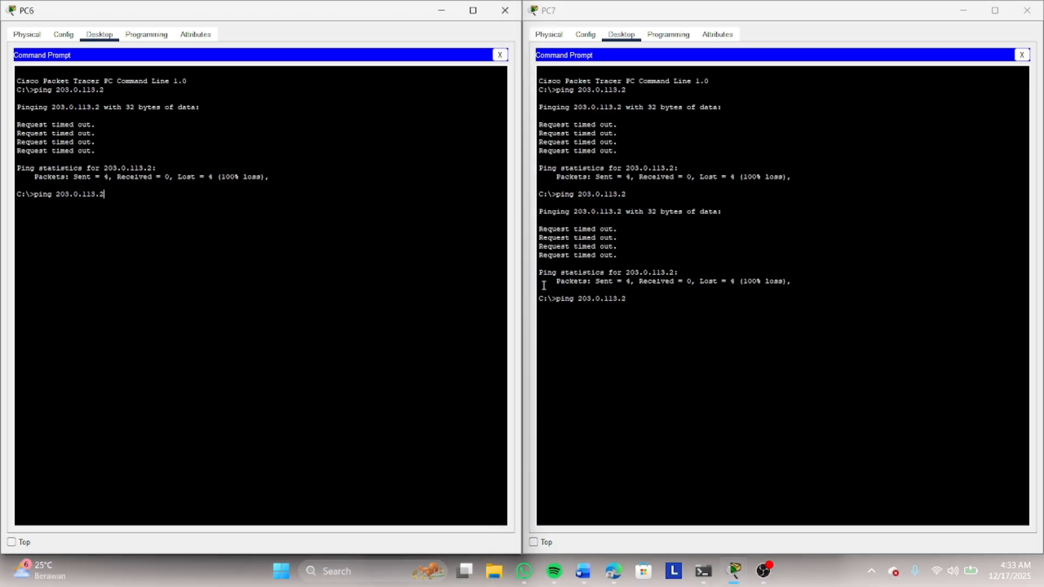
key(Return)
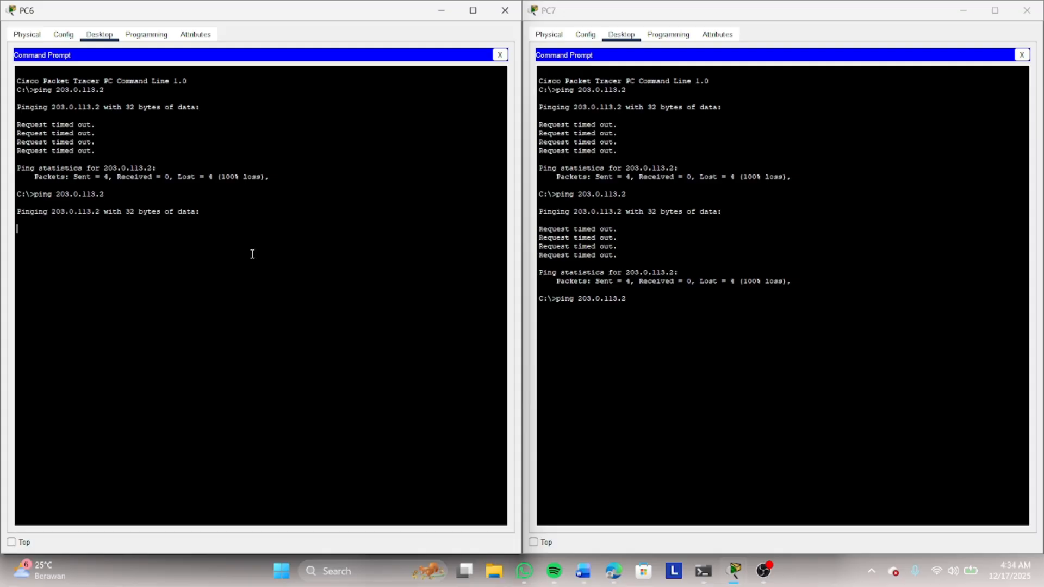
click(655, 298)
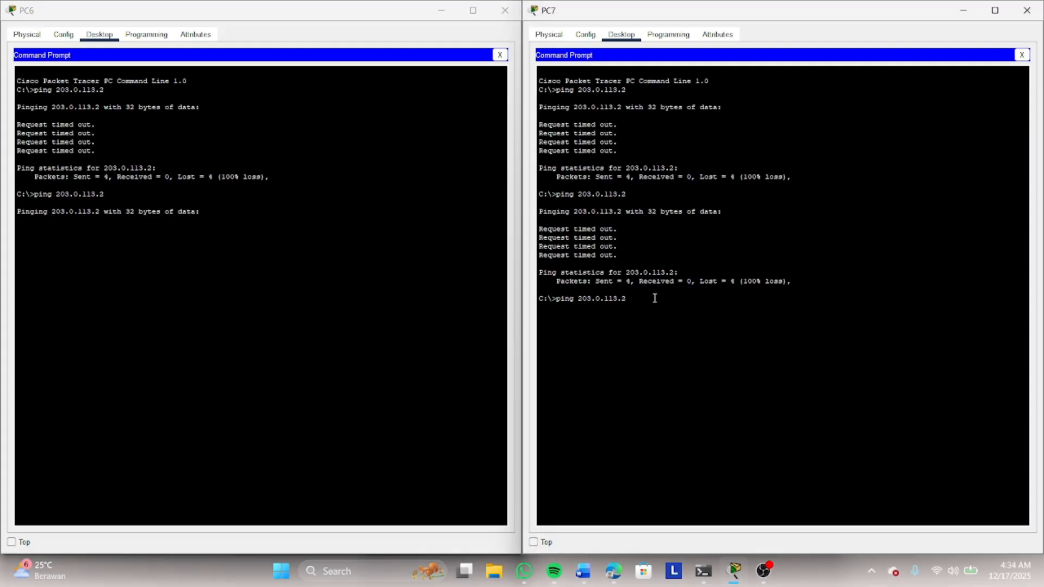
key(Return)
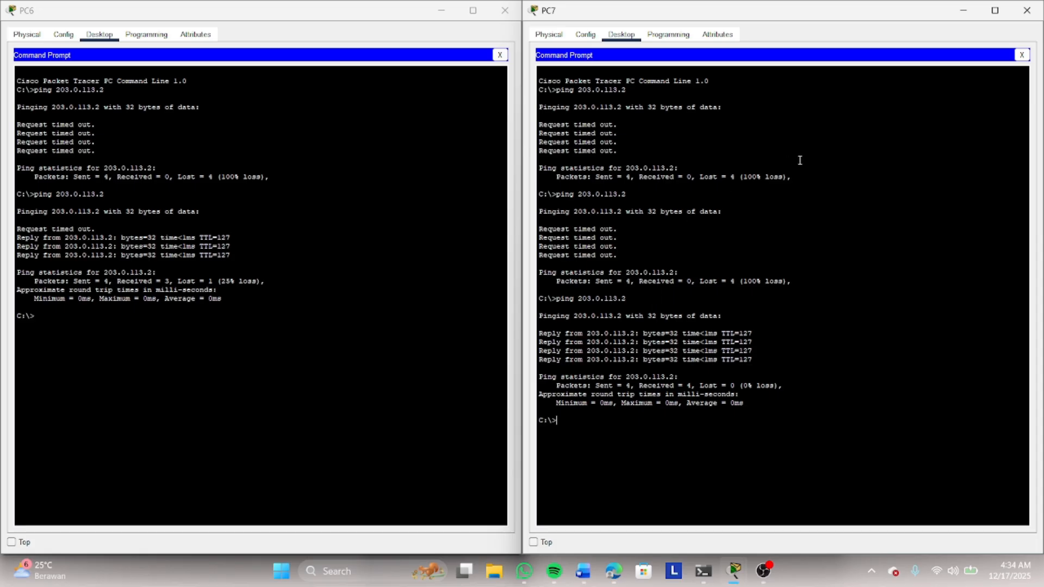
Close the PC7 and PC6 windows and show the NAT translation table on Router2.
click(1028, 11)
click(505, 11)
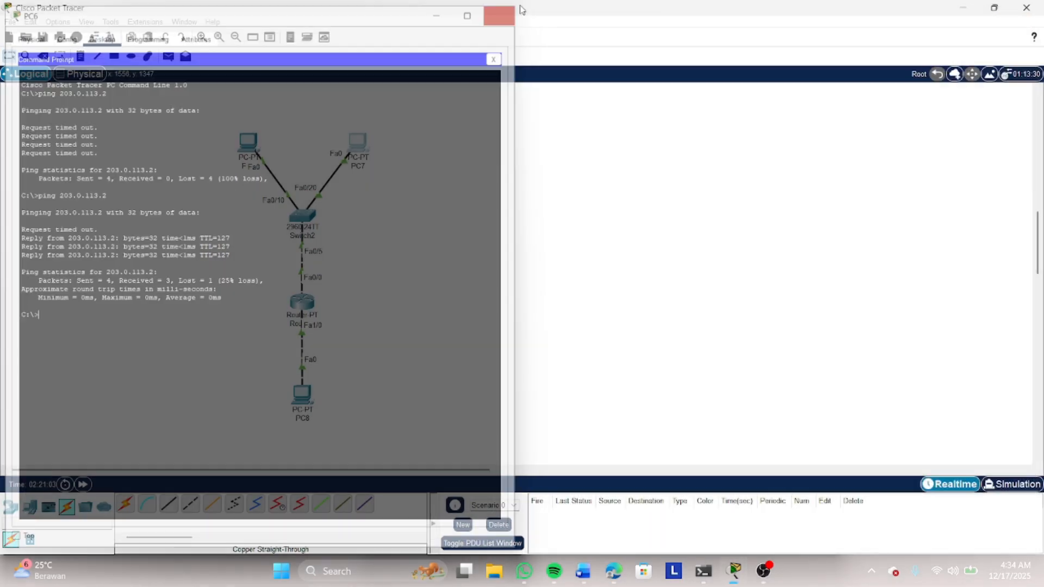
click(311, 308)
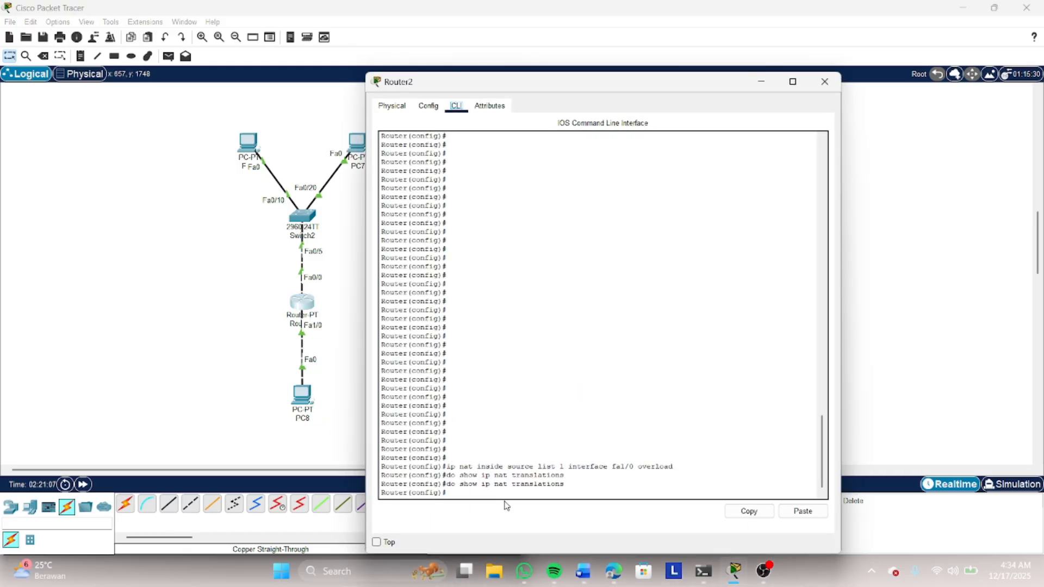
click(489, 489)
key(Up)
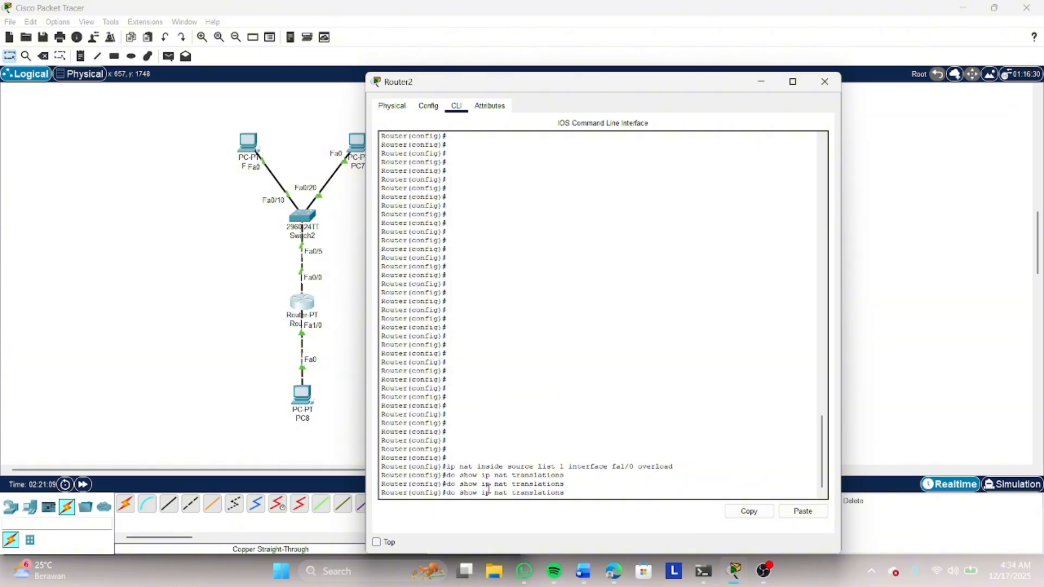
key(Return)
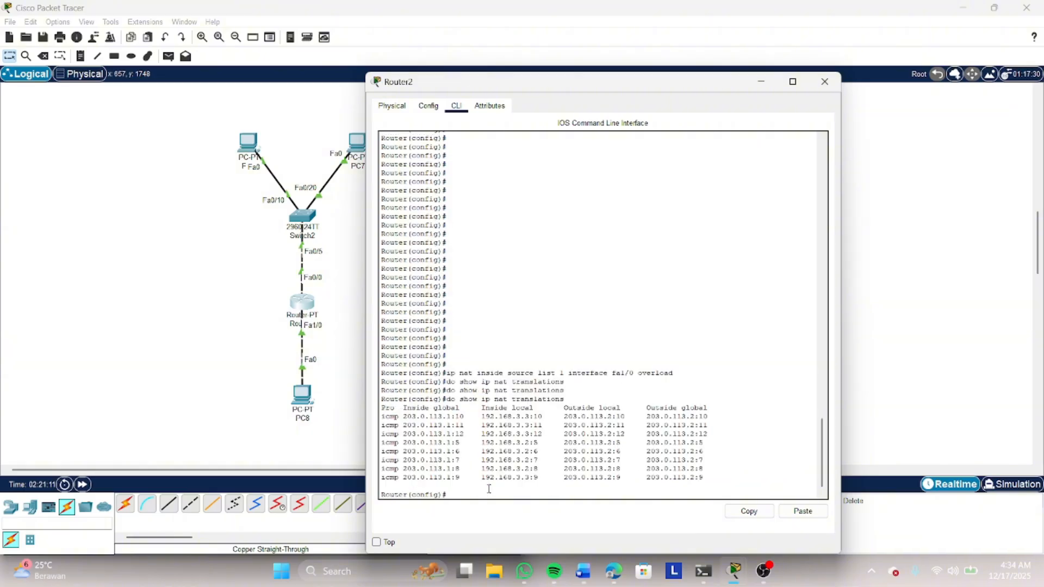